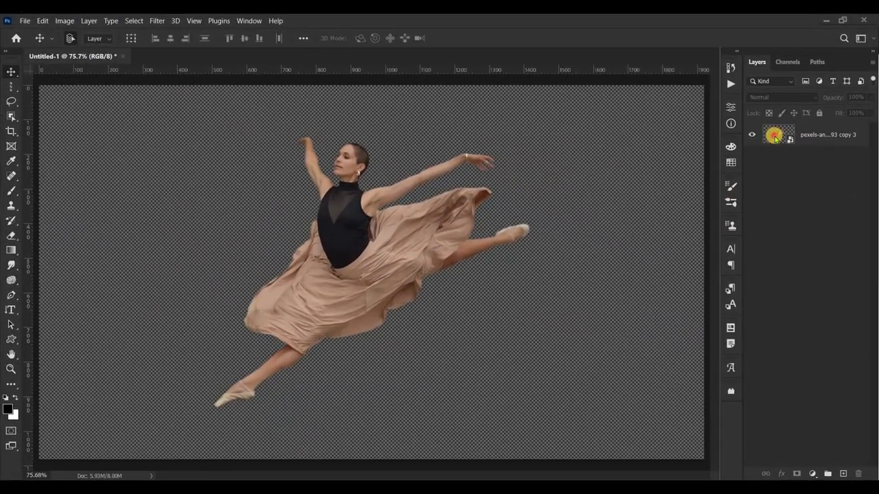
# Zoom in to about 261% on the dancer's head, torso and skirt
pyautogui.scroll(3, 390, 189)
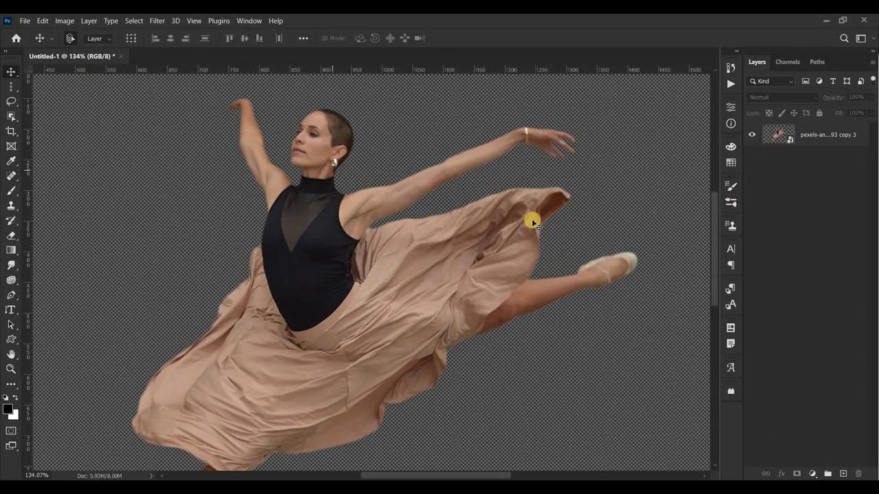
pyautogui.scroll(2, 371, 167)
pyautogui.scroll(2, 208, 117)
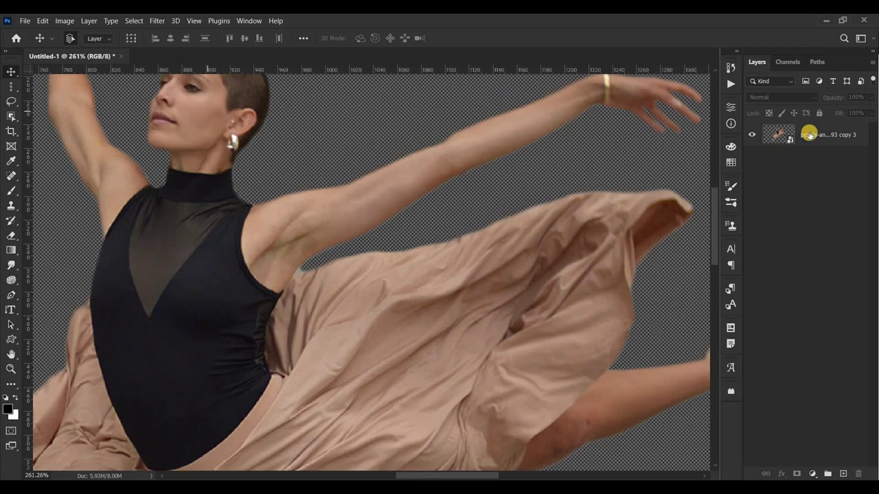
# Duplicate the dancer layer five times, nudging each new copy one step left
pyautogui.click(773, 136)
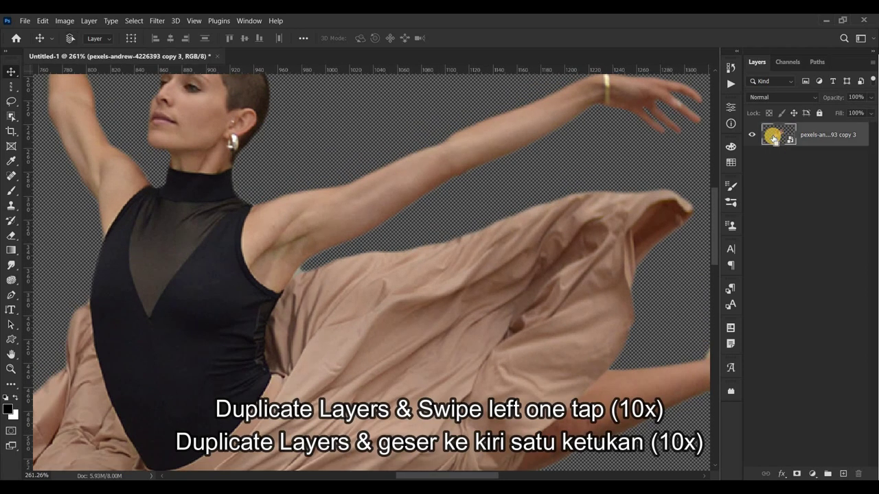
pyautogui.hotkey('ctrl', 'j')
pyautogui.press('Left')
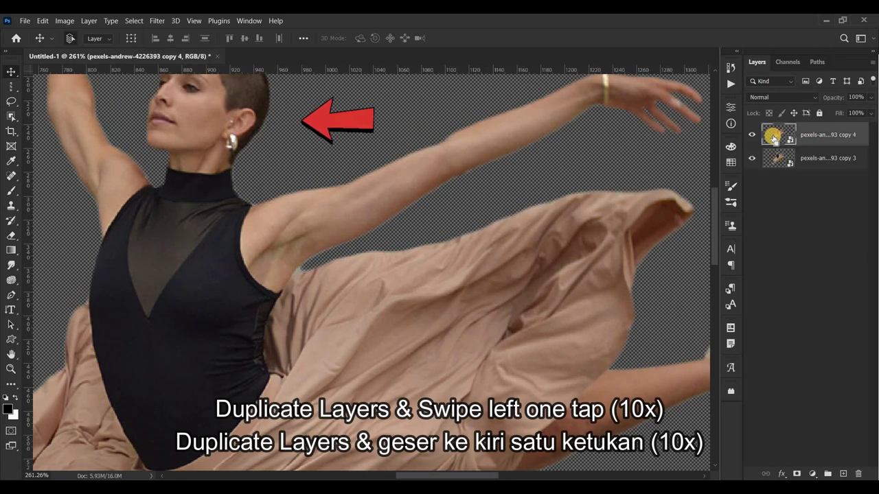
pyautogui.hotkey('ctrl', 'j')
pyautogui.press('Left')
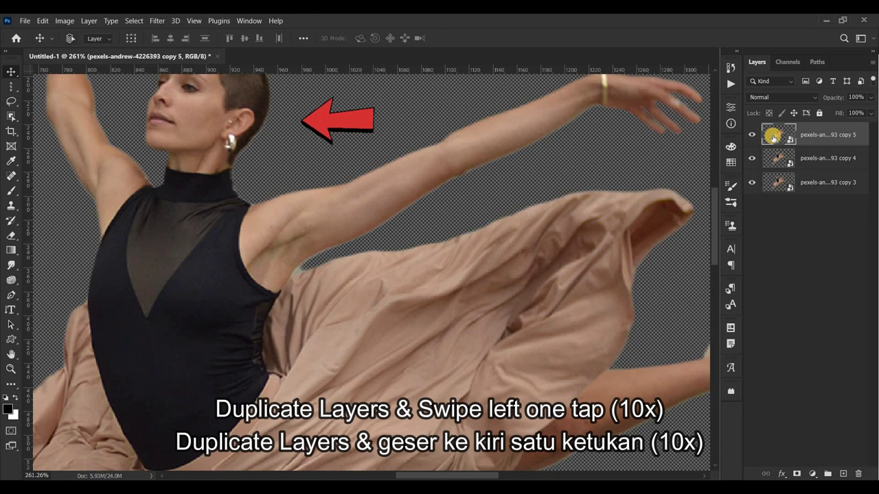
pyautogui.hotkey('ctrl', 'j')
pyautogui.press('Left')
pyautogui.hotkey('ctrl', 'j')
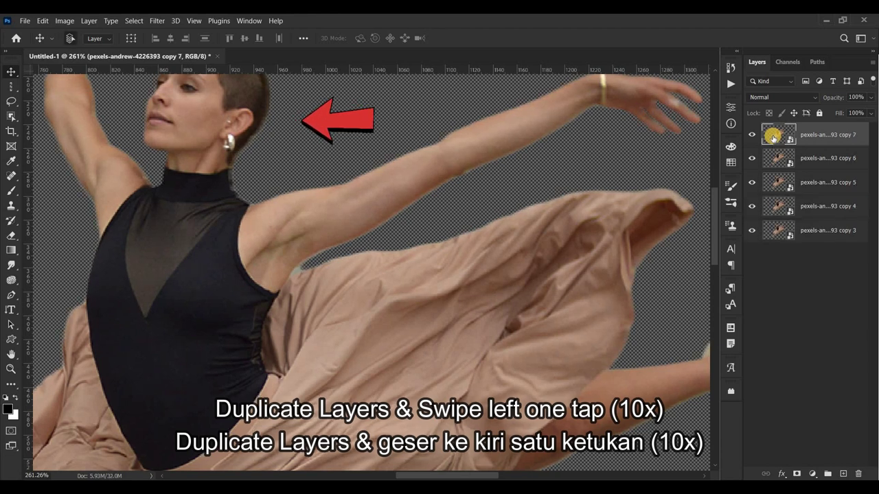
pyautogui.press('Left')
pyautogui.hotkey('ctrl', 'j')
pyautogui.press('Left')
# Add five more left-nudged duplicates, then select layer copy 12
pyautogui.hotkey('ctrl', 'j')
pyautogui.press('Left')
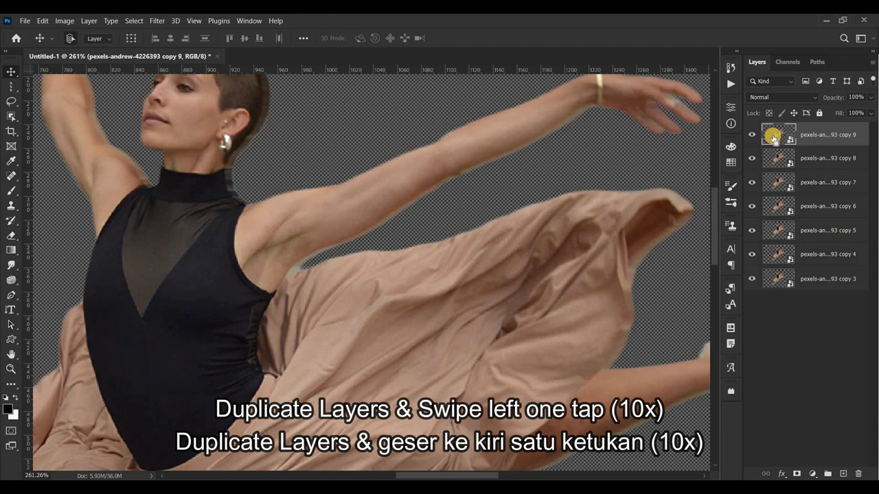
pyautogui.hotkey('ctrl', 'j')
pyautogui.press('Left')
pyautogui.hotkey('ctrl', 'j')
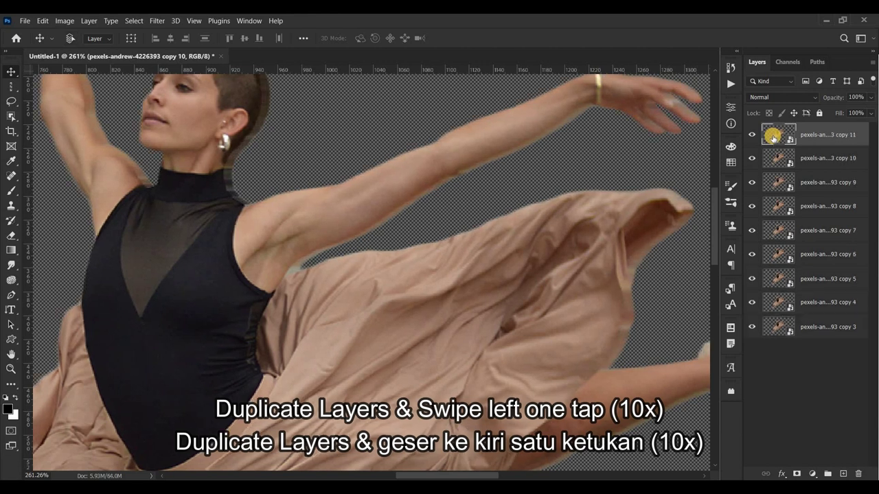
pyautogui.press('Left')
pyautogui.hotkey('ctrl', 'j')
pyautogui.press('Left')
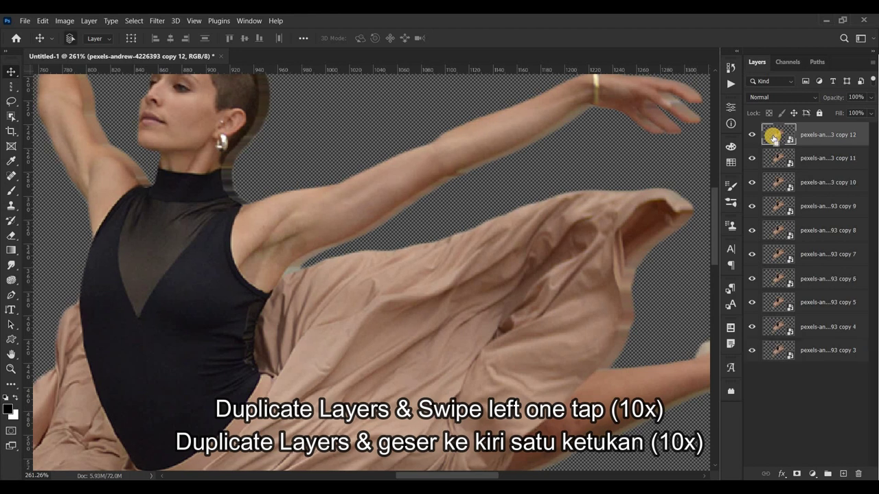
pyautogui.hotkey('ctrl', 'j')
pyautogui.press('Left')
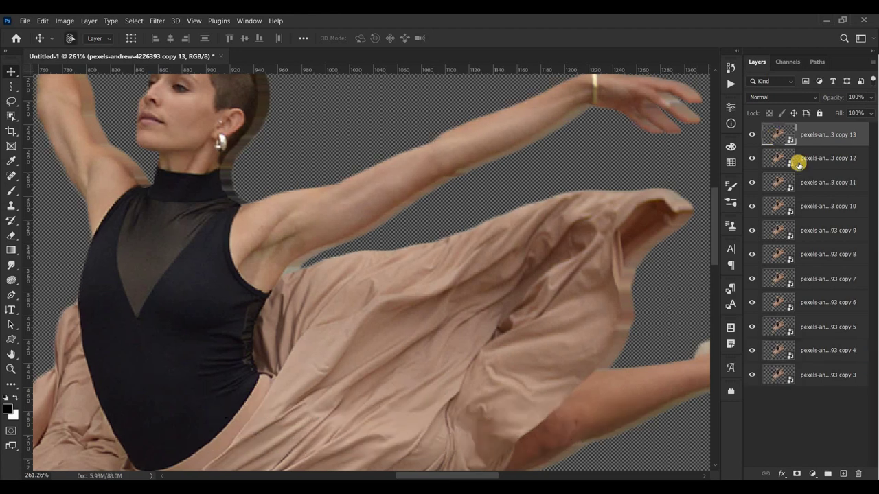
pyautogui.click(813, 160)
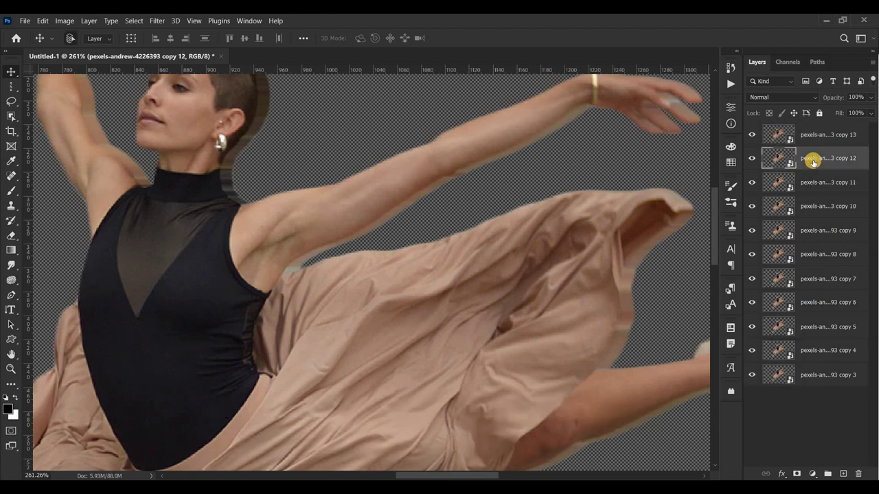
# Merge copies 12 through 3 into one layer and add a right-nudged duplicate below
pyautogui.keyDown('shift'); pyautogui.click(834, 381); pyautogui.keyUp('shift')
pyautogui.hotkey('ctrl', 'e')
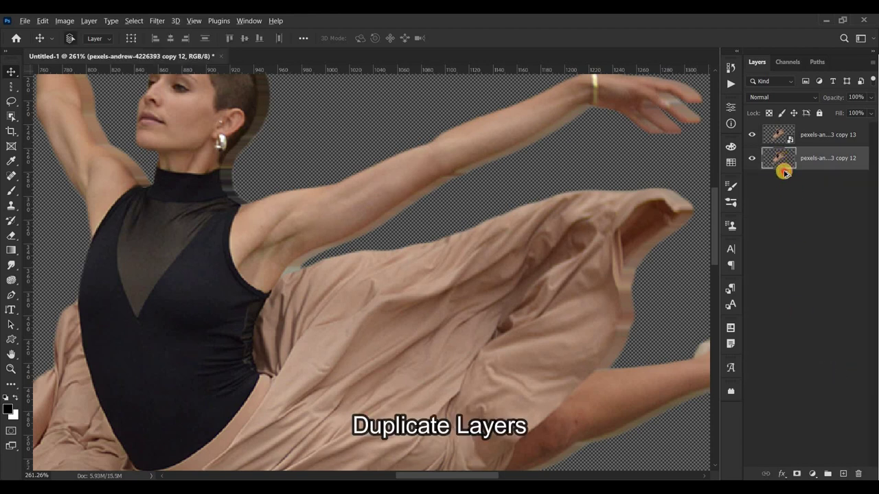
pyautogui.moveTo(784, 173); pyautogui.dragTo(780, 181)
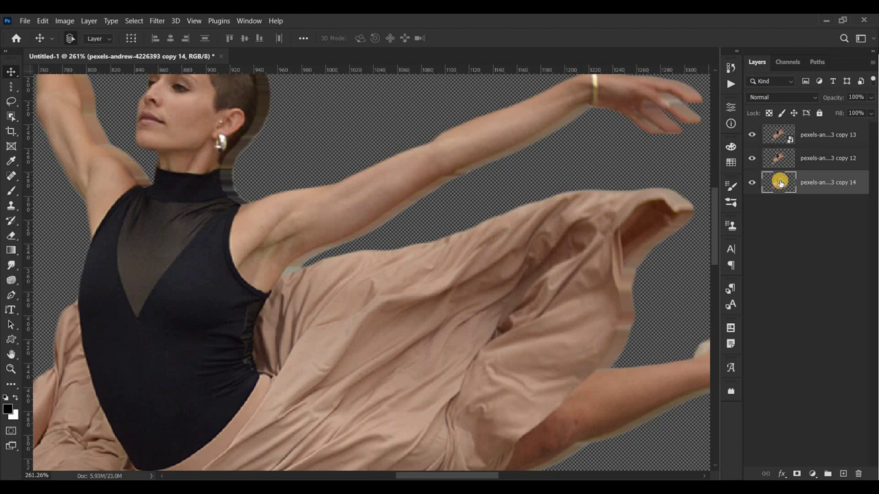
pyautogui.press('Right')
pyautogui.press('Right')
pyautogui.press('Right')
pyautogui.press('Right')
pyautogui.press('Right')
pyautogui.press('Right')
pyautogui.press('Right')
pyautogui.press('Right')
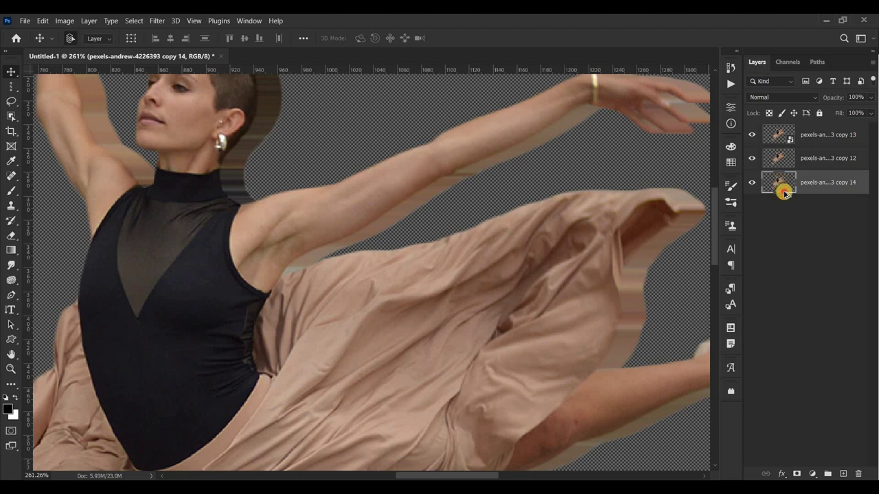
# Add two more right-nudged copies and select copies 12 through 16
pyautogui.moveTo(785, 194); pyautogui.dragTo(785, 204)
pyautogui.press('Right')
pyautogui.press('Right')
pyautogui.press('Right')
pyautogui.press('Right')
pyautogui.press('Right')
pyautogui.press('Right')
pyautogui.press('Right')
pyautogui.press('Right')
pyautogui.press('Right')
pyautogui.press('Right')
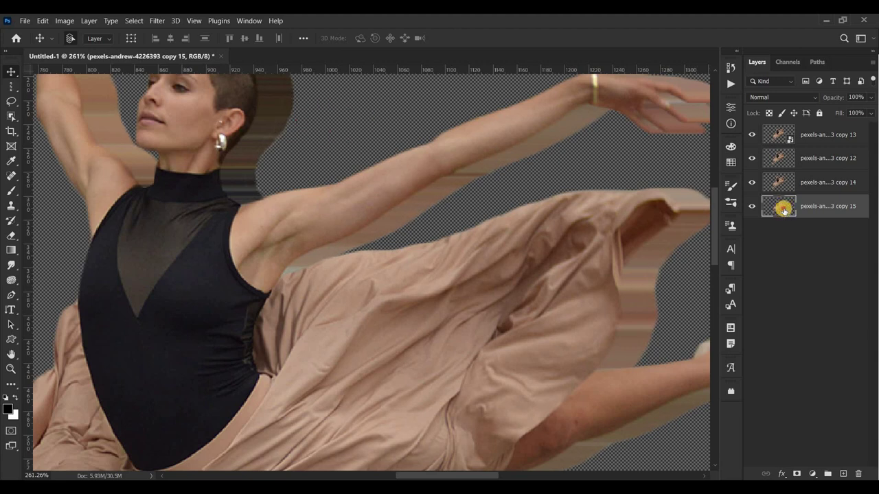
pyautogui.moveTo(785, 210); pyautogui.dragTo(779, 228)
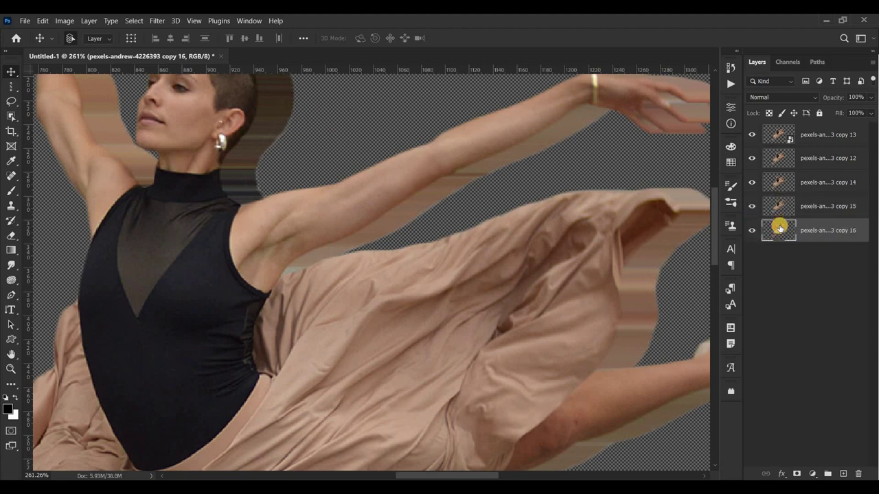
pyautogui.press('Right')
pyautogui.press('Right')
pyautogui.press('Right')
pyautogui.press('Right')
pyautogui.press('Right')
pyautogui.press('Right')
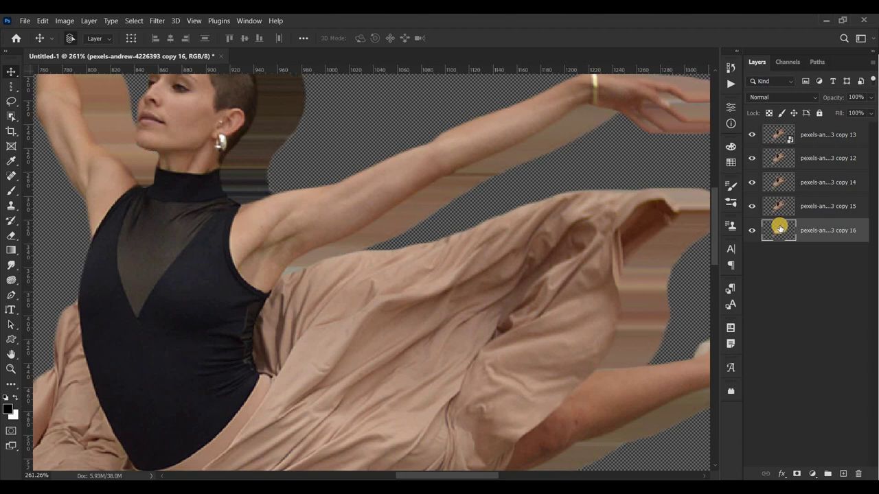
pyautogui.click(804, 169)
pyautogui.keyDown('shift'); pyautogui.click(835, 231); pyautogui.keyUp('shift')
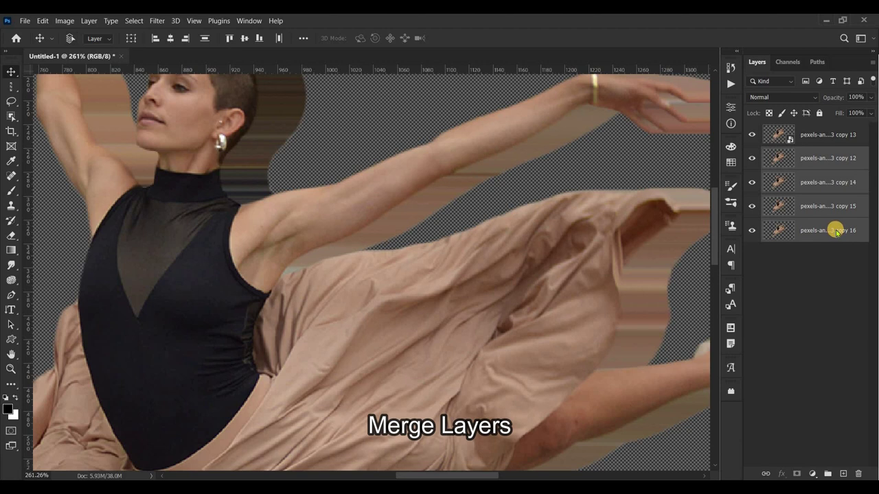
# Merge the right-shifted copies into copy 12 and add a copy 14 streak layer reaching the canvas edge
pyautogui.hotkey('ctrl', 'e')
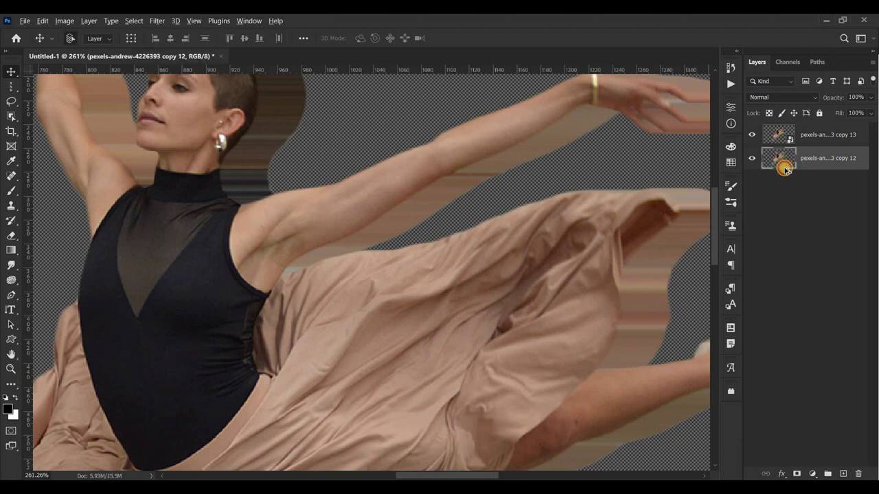
pyautogui.moveTo(784, 169); pyautogui.dragTo(784, 182)
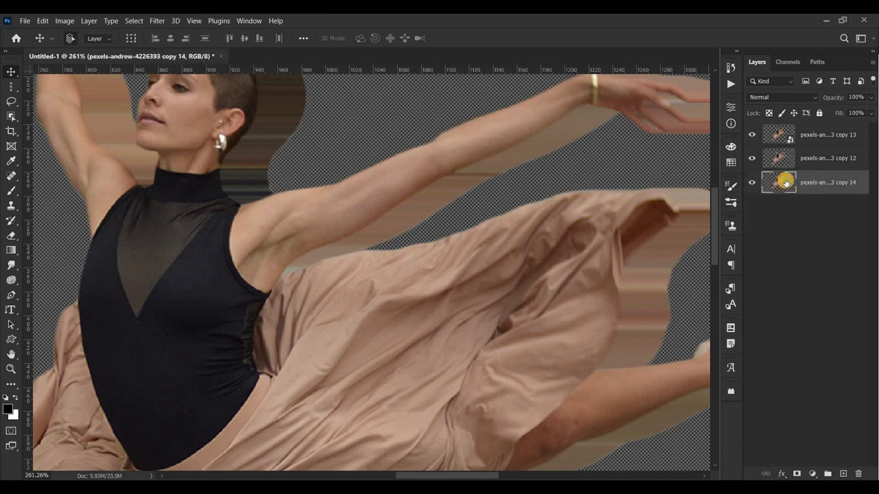
pyautogui.moveTo(784, 182); pyautogui.dragTo(784, 228)
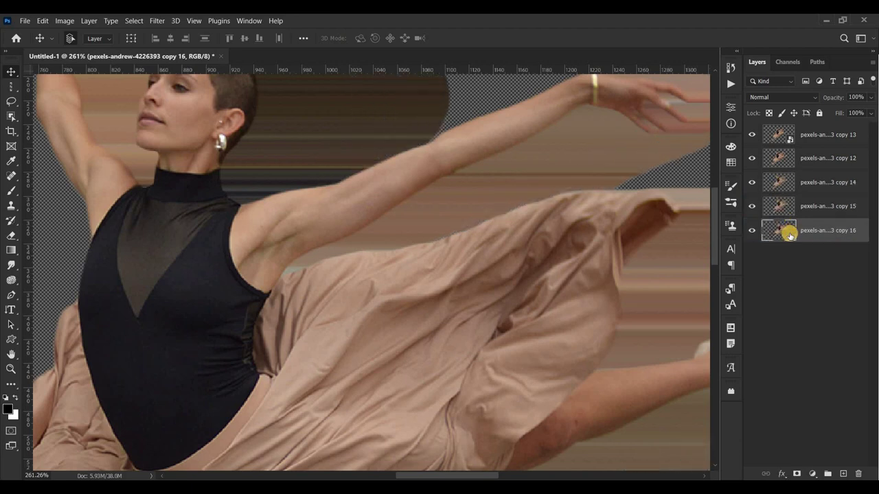
pyautogui.hotkey('ctrl', 'z')
pyautogui.hotkey('ctrl', 'z')
pyautogui.hotkey('ctrl', 'z')
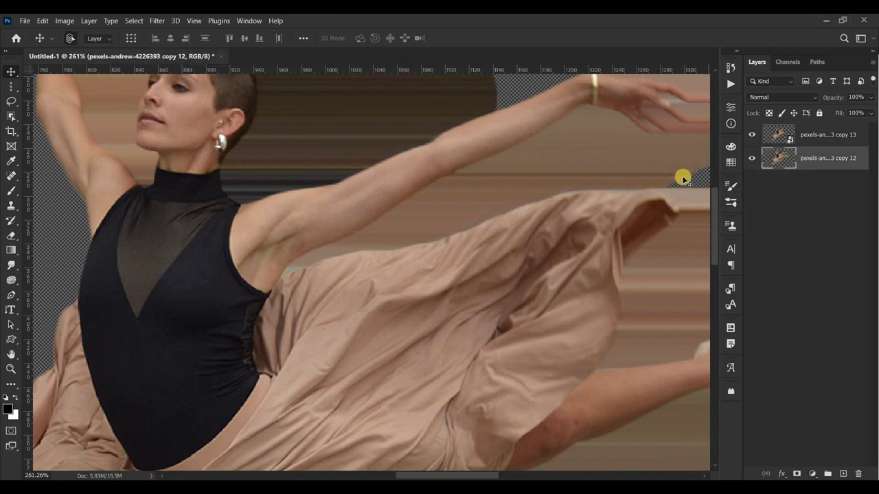
pyautogui.scroll(-5, 529, 225)
pyautogui.moveTo(778, 158); pyautogui.dragTo(787, 203)
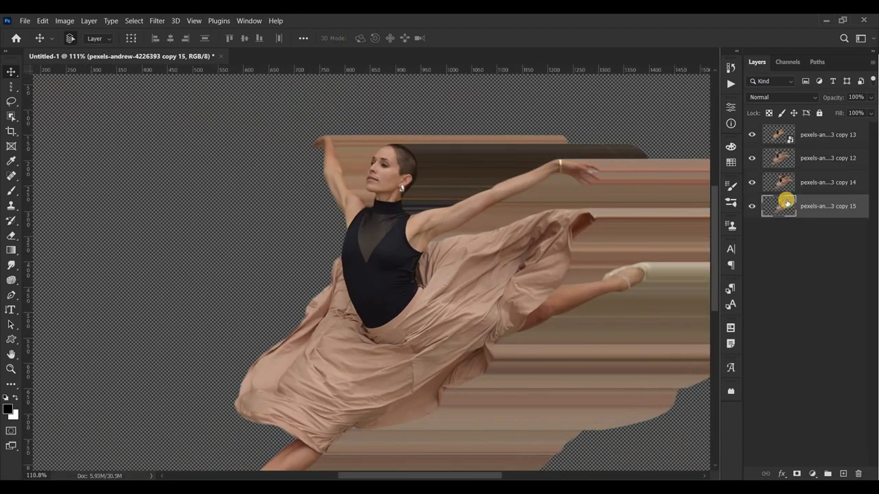
pyautogui.scroll(-2, 498, 237)
pyautogui.scroll(1, 498, 237)
pyautogui.hotkey('ctrl', 'z')
pyautogui.hotkey('ctrl', 'z')
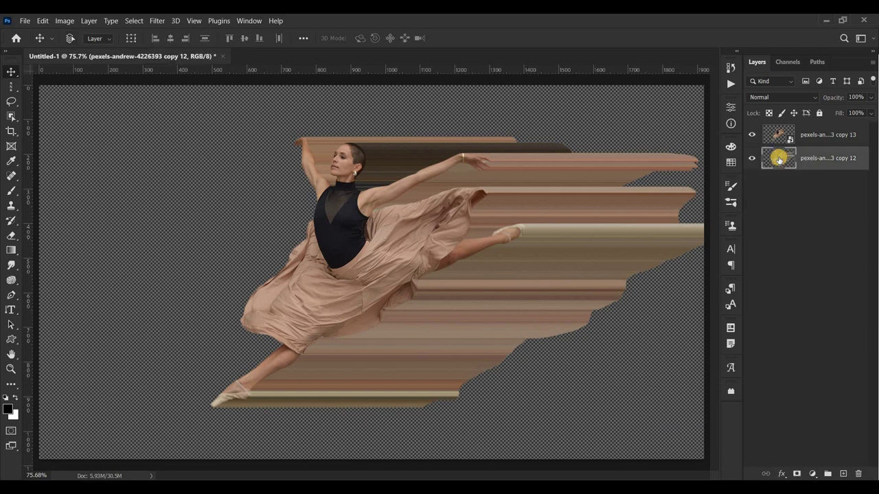
pyautogui.moveTo(778, 160); pyautogui.dragTo(785, 181)
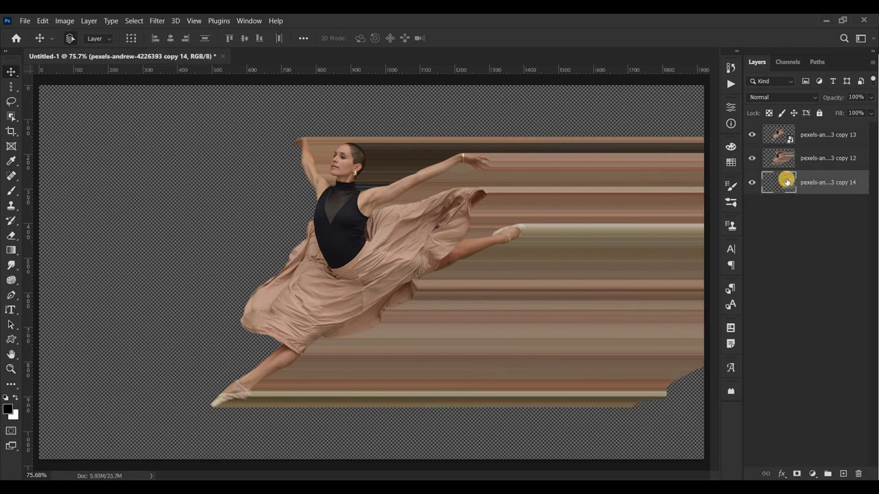
pyautogui.scroll(-2, 463, 252)
# Scale all three dancer layers to about 60% and move them to the left
pyautogui.scroll(1, 463, 251)
pyautogui.keyDown('shift'); pyautogui.click(820, 132); pyautogui.keyUp('shift')
pyautogui.hotkey('ctrl', 't')
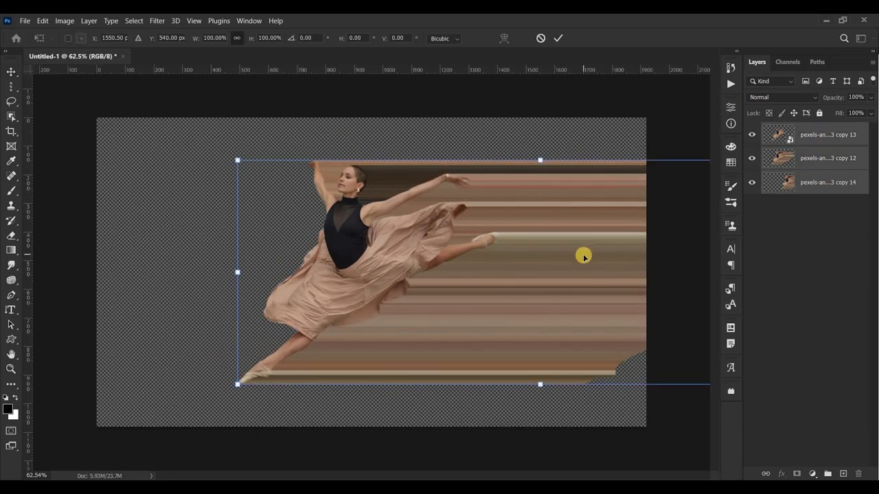
pyautogui.scroll(-2, 583, 256)
pyautogui.moveTo(709, 183); pyautogui.dragTo(549, 258)
pyautogui.scroll(2, 306, 302)
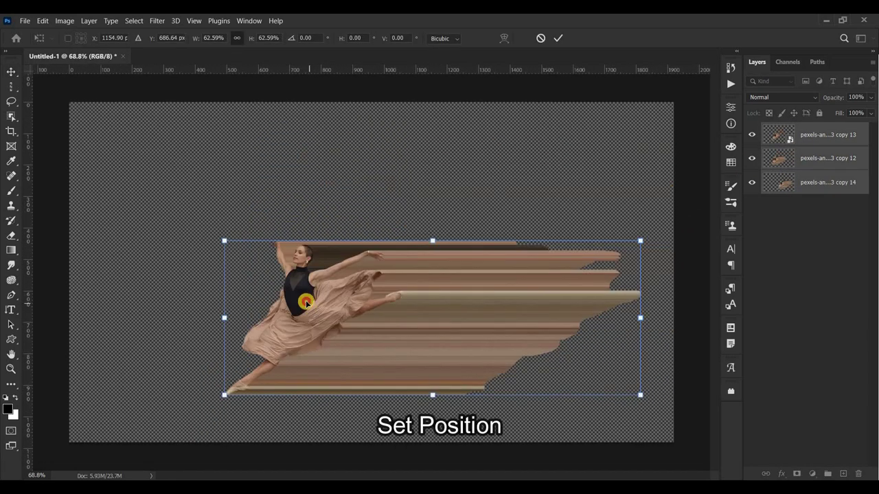
pyautogui.moveTo(305, 302); pyautogui.dragTo(244, 260)
pyautogui.moveTo(575, 198); pyautogui.dragTo(561, 206)
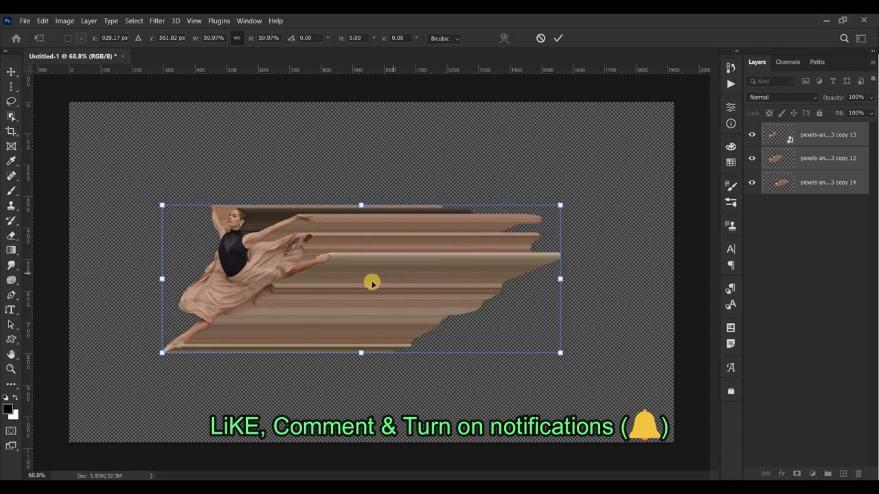
pyautogui.moveTo(372, 283); pyautogui.dragTo(329, 289)
pyautogui.click(557, 37)
# Centre the artwork vertically on the canvas and merge copy 14 into copy 12
pyautogui.hotkey('ctrl', 'a')
pyautogui.click(244, 38)
pyautogui.hotkey('ctrl', 'd')
pyautogui.click(804, 186)
pyautogui.keyDown('shift'); pyautogui.click(812, 160); pyautogui.keyUp('shift')
pyautogui.hotkey('ctrl', 'e')
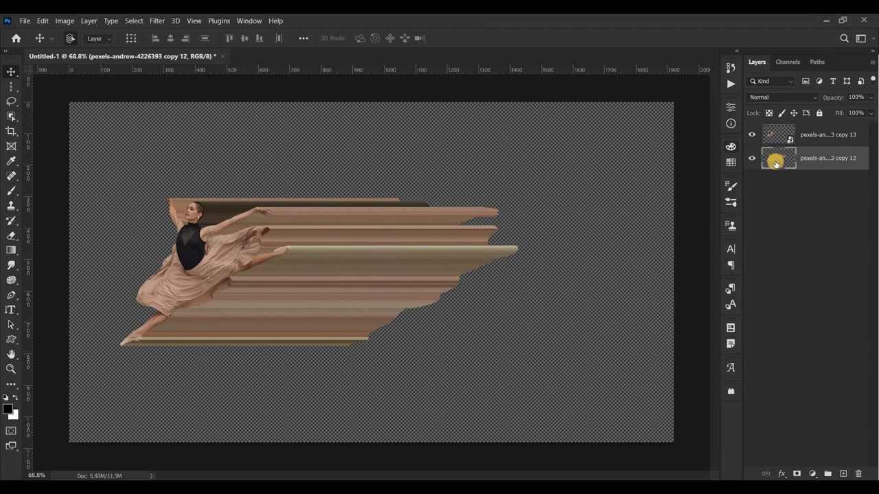
# Copy a one-pixel column slice to a new layer and hide copy 12
pyautogui.click(11, 87)
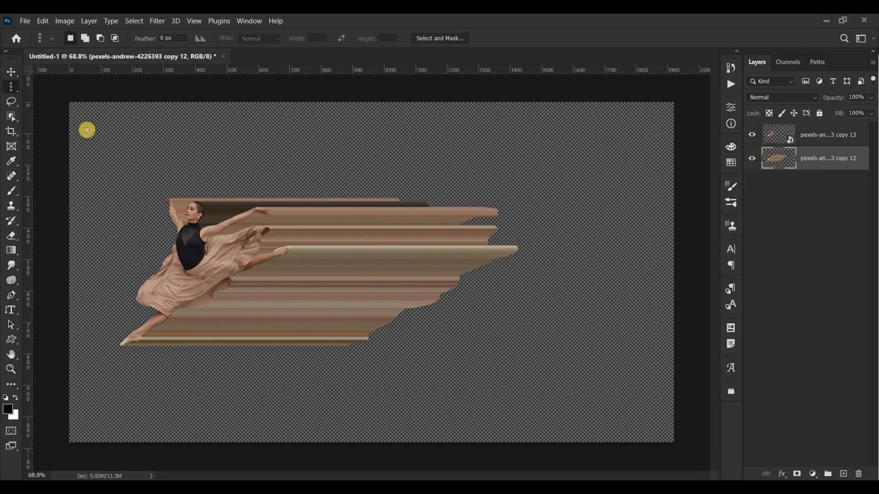
pyautogui.click(303, 150)
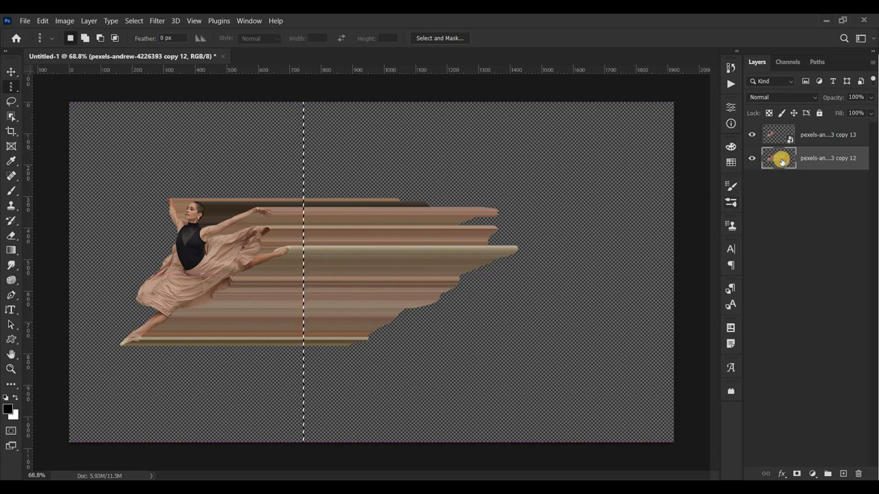
pyautogui.hotkey('ctrl', 'j')
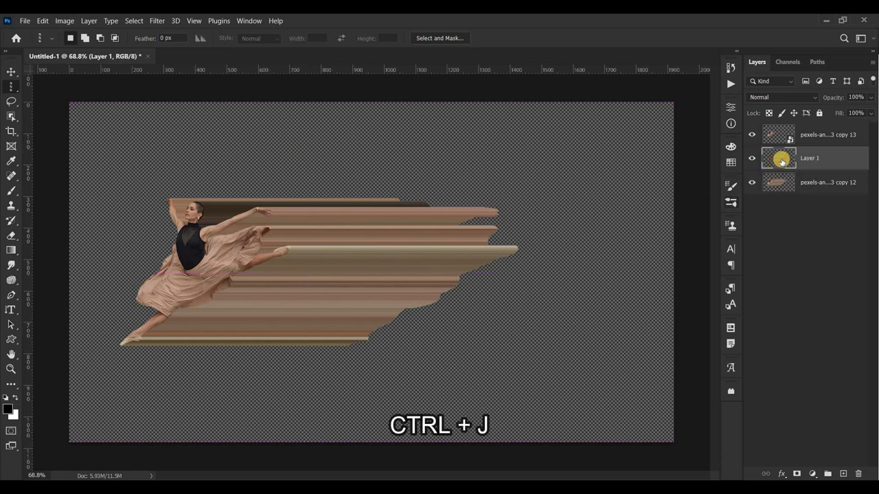
pyautogui.click(755, 184)
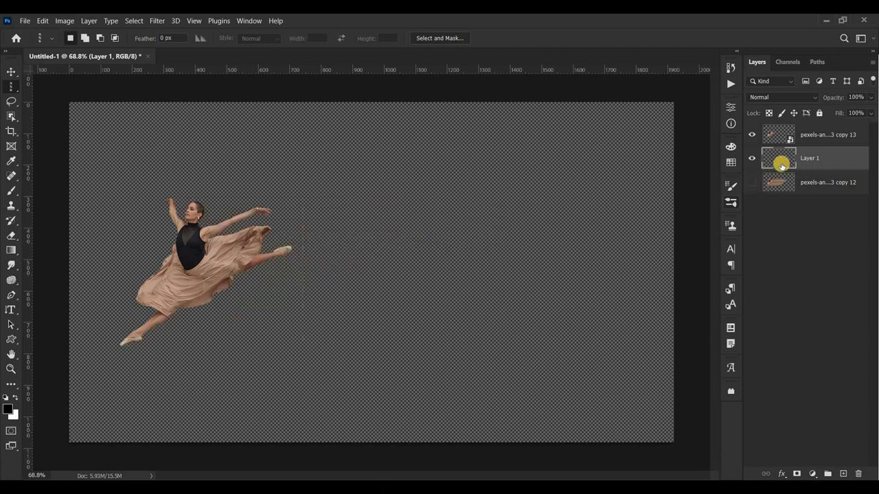
# Stretch the column slice from the dancer's feet to the canvas's right edge
pyautogui.hotkey('ctrl', 't')
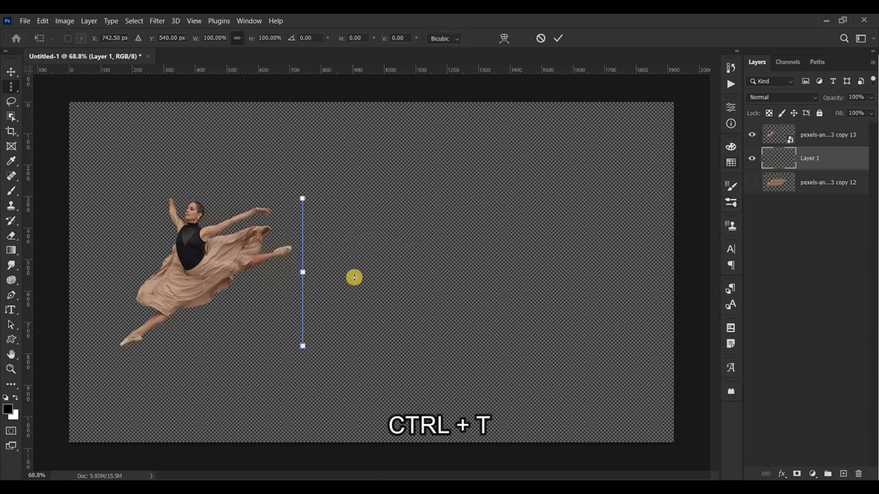
pyautogui.moveTo(351, 273); pyautogui.dragTo(703, 273)
pyautogui.moveTo(303, 272); pyautogui.dragTo(119, 277)
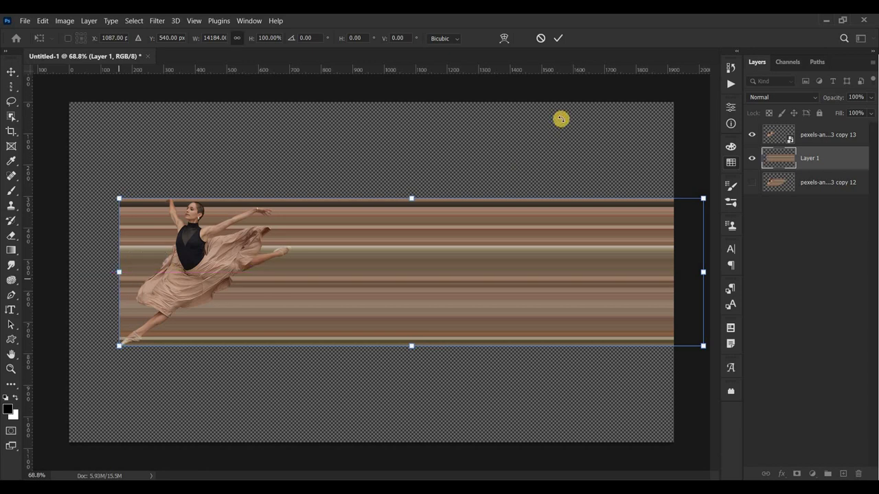
pyautogui.click(557, 40)
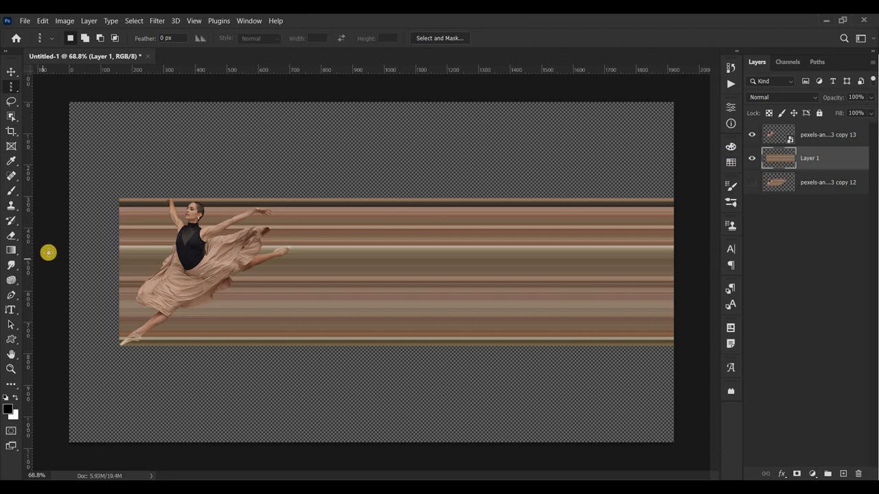
# Lasso the Layer 1 streaks left of the dancer's torso and skirt and delete them
pyautogui.scroll(3, 94, 250)
pyautogui.scroll(3, 98, 252)
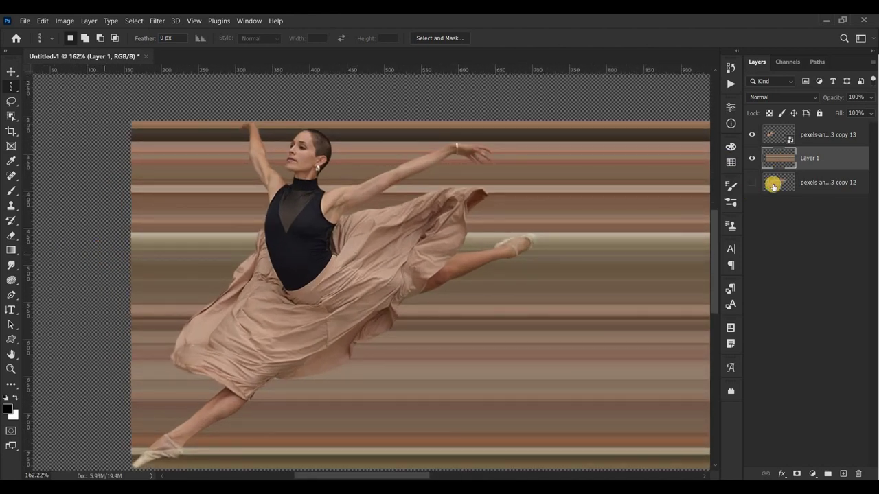
pyautogui.moveTo(714, 245); pyautogui.dragTo(679, 247)
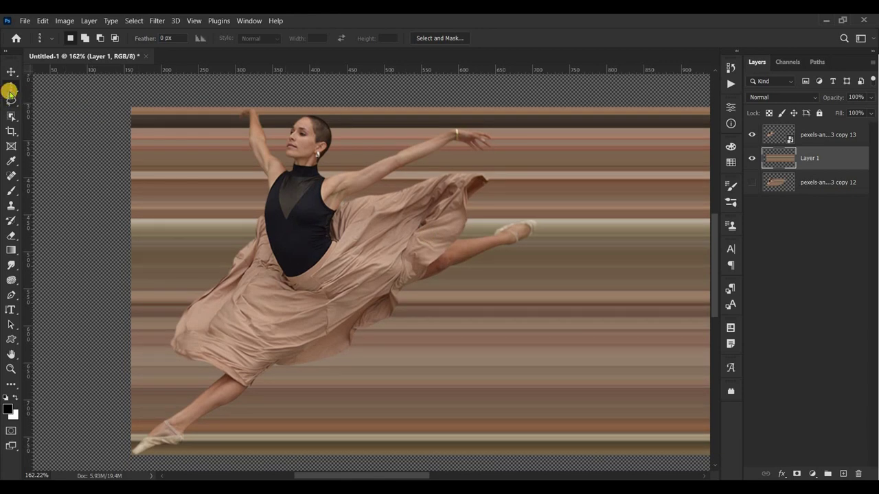
pyautogui.press('l')
pyautogui.moveTo(87, 101)
pyautogui.mouseDown()
pyautogui.moveTo(218, 92)
pyautogui.moveTo(245, 106)
pyautogui.mouseUp()
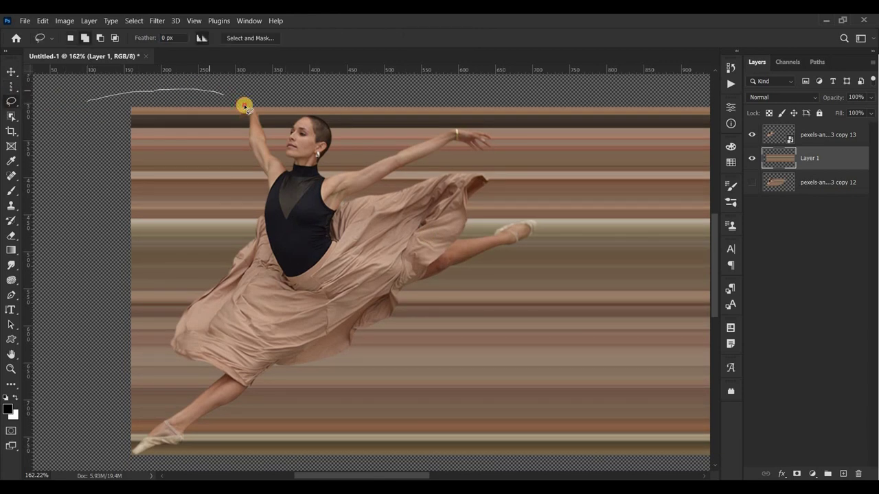
pyautogui.moveTo(275, 180)
pyautogui.mouseDown()
pyautogui.moveTo(284, 271)
pyautogui.moveTo(237, 377)
pyautogui.mouseUp()
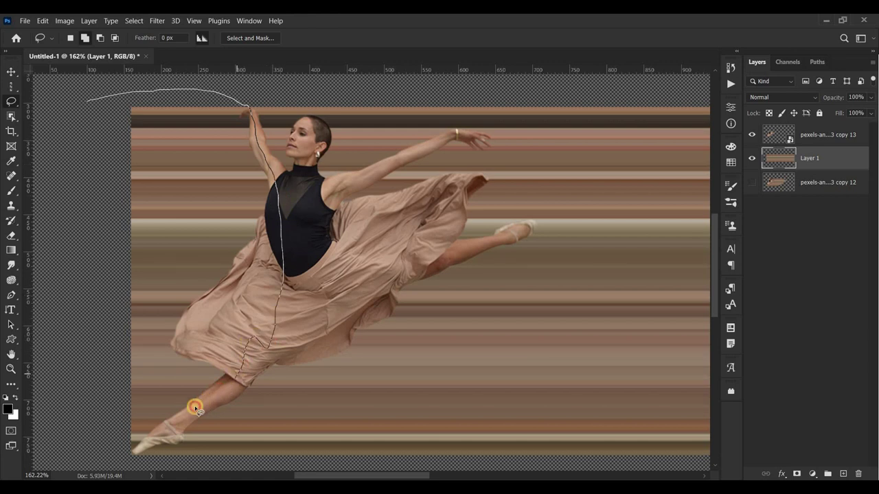
pyautogui.moveTo(135, 458)
pyautogui.mouseDown()
pyautogui.moveTo(60, 402)
pyautogui.moveTo(60, 386)
pyautogui.mouseUp()
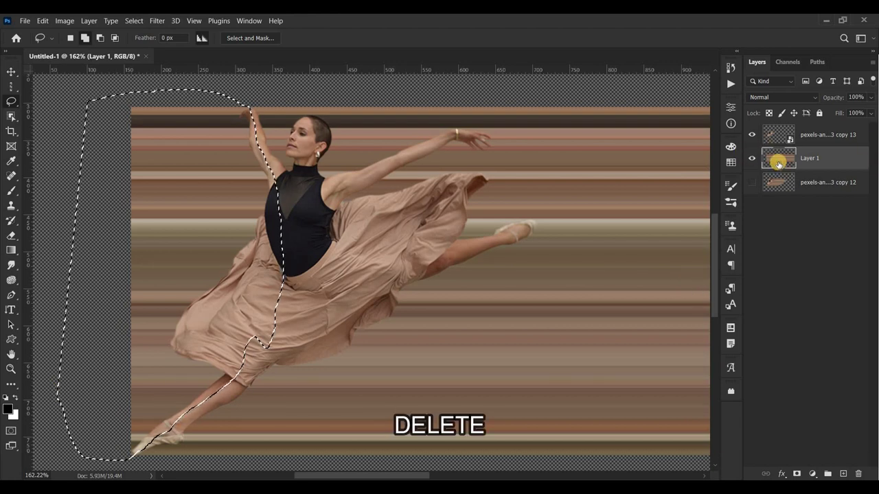
pyautogui.press('Delete')
pyautogui.hotkey('ctrl', 'd')
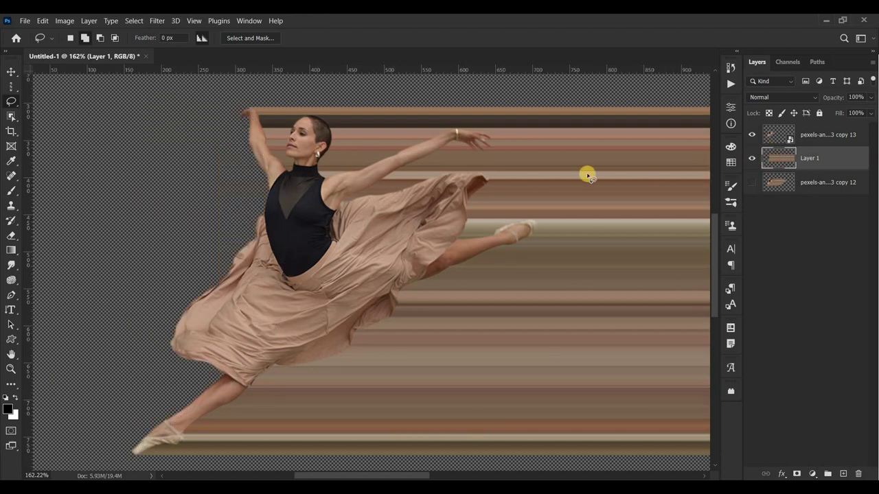
pyautogui.scroll(-3, 472, 191)
# Warp Layer 1's streaks, curving the right end upward and twisting the lower right corner down
pyautogui.scroll(-2, 414, 223)
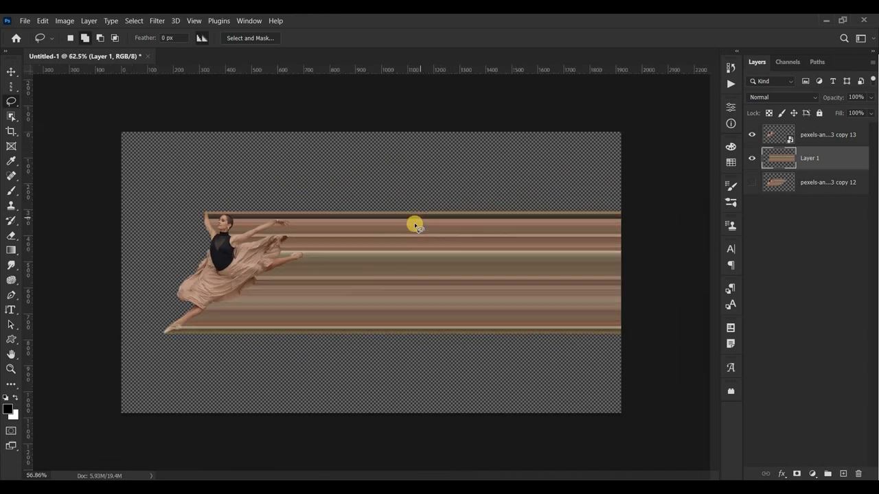
pyautogui.hotkey('ctrl', '0')
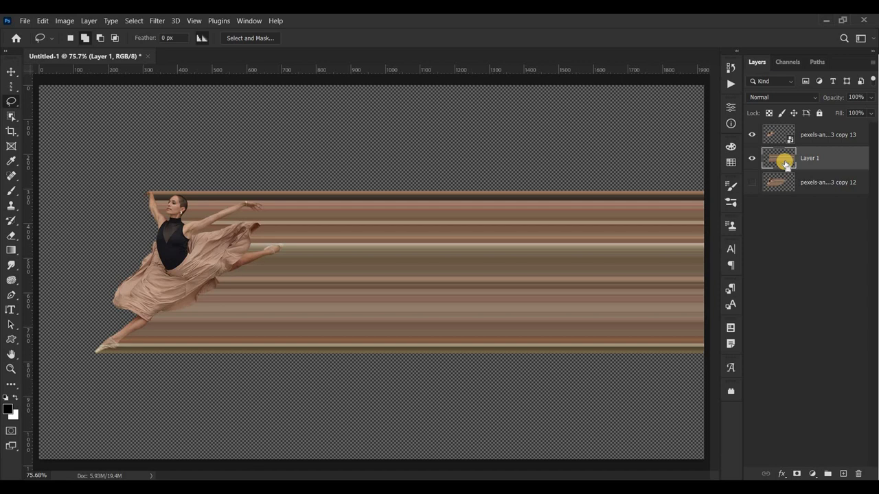
pyautogui.hotkey('ctrl', 't')
pyautogui.hotkey('ctrl', '0')
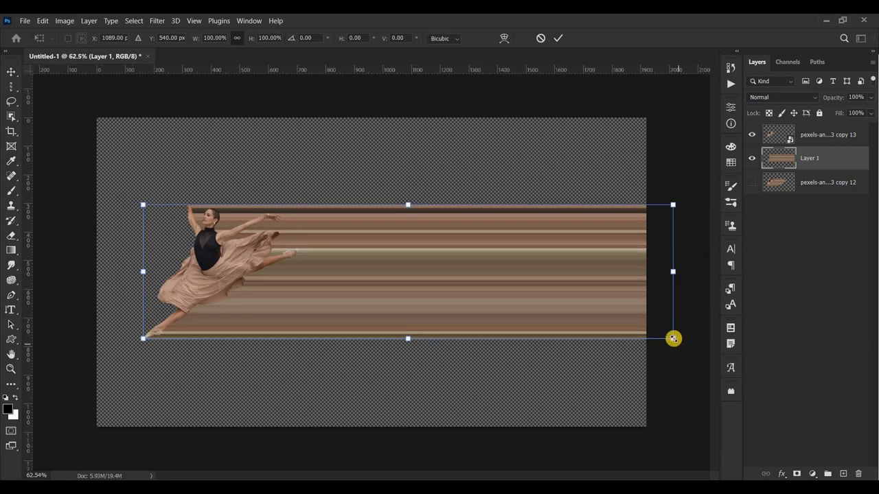
pyautogui.rightClick(623, 306)
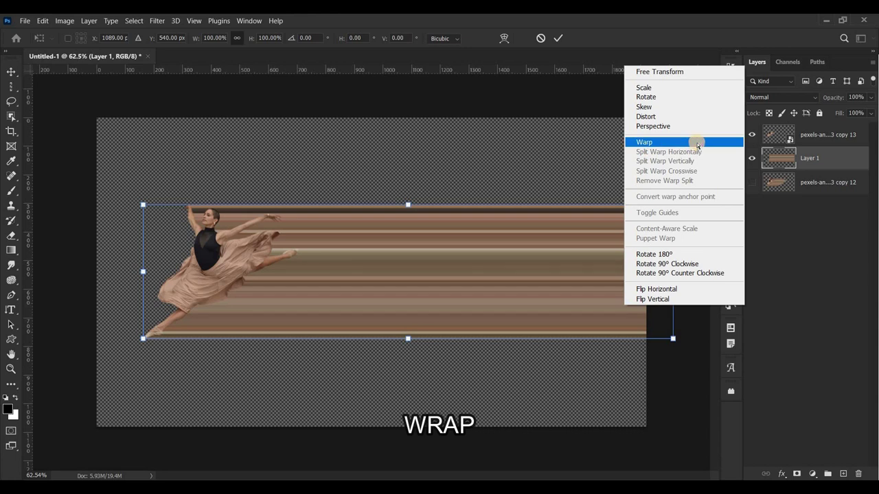
pyautogui.click(698, 145)
pyautogui.moveTo(664, 295); pyautogui.dragTo(627, 39)
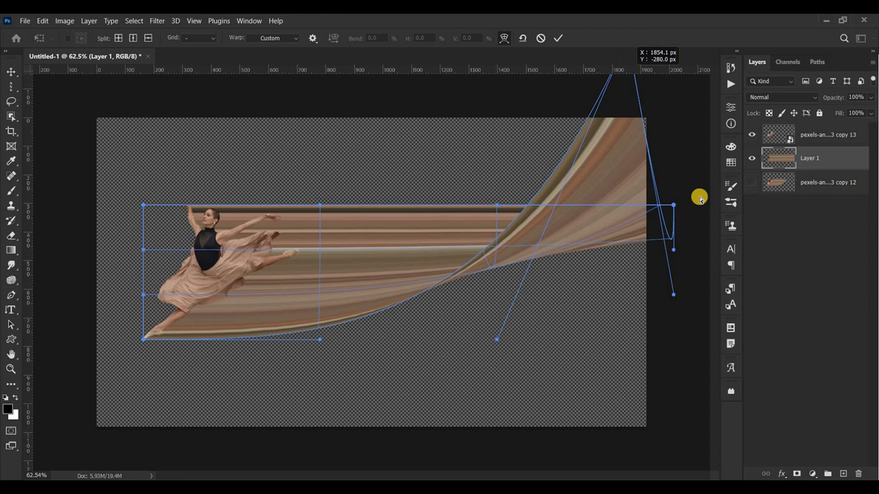
pyautogui.moveTo(677, 208); pyautogui.dragTo(696, 374)
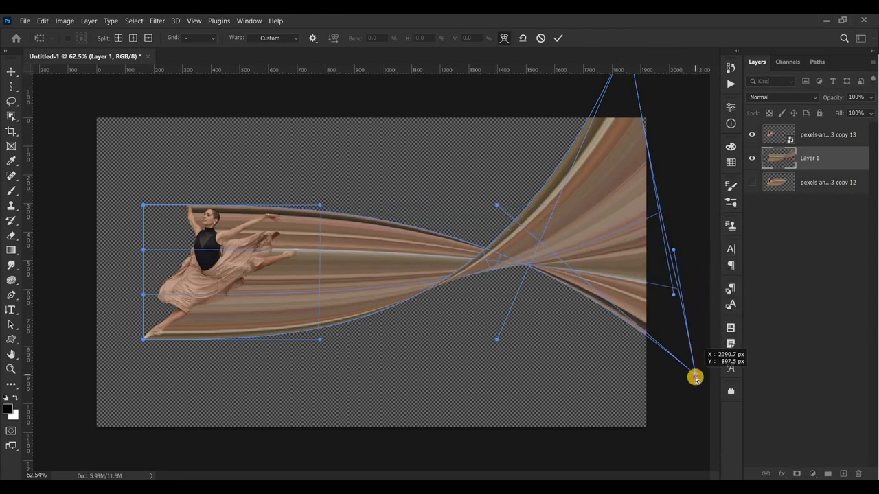
pyautogui.moveTo(695, 375); pyautogui.dragTo(693, 386)
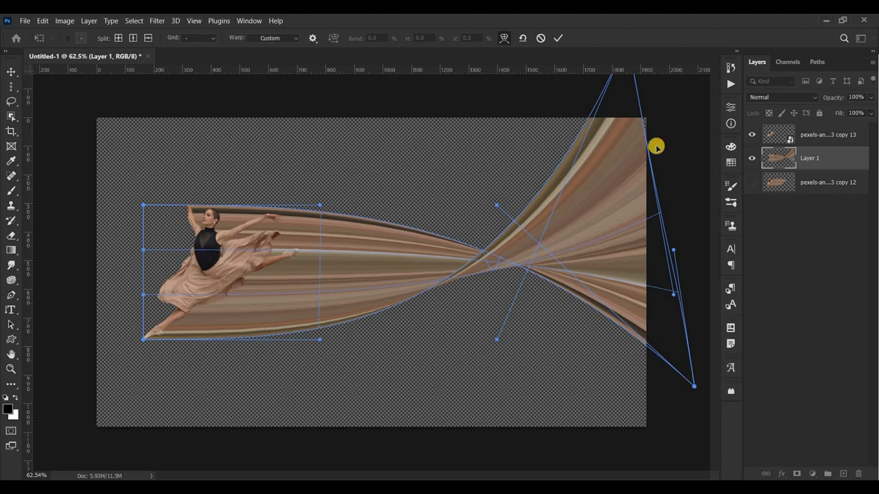
# Refine the ribbon's upper sweep, lower curve and crossing, then apply the warp
pyautogui.scroll(-1, 604, 112)
pyautogui.scroll(-1, 580, 92)
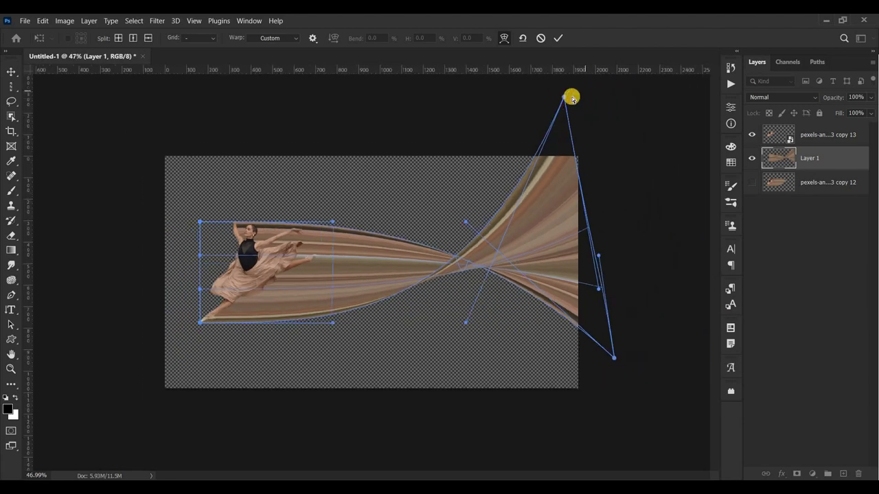
pyautogui.moveTo(562, 91); pyautogui.dragTo(567, 89)
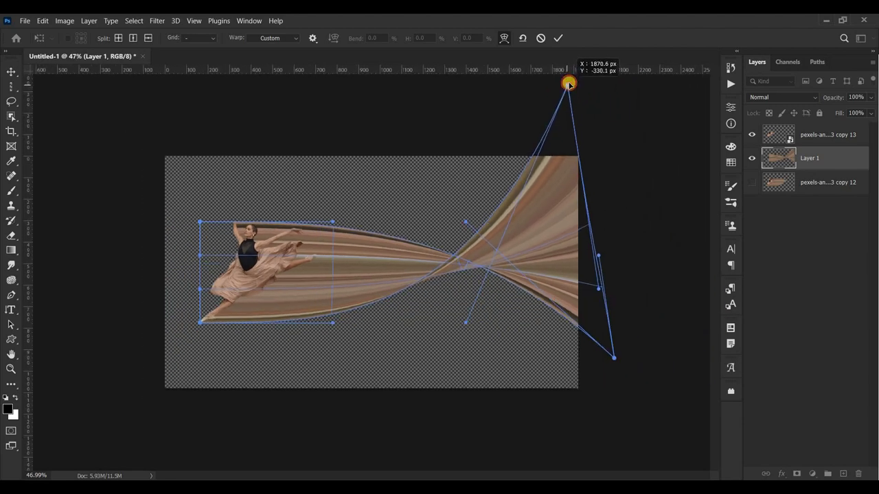
pyautogui.scroll(1, 439, 307)
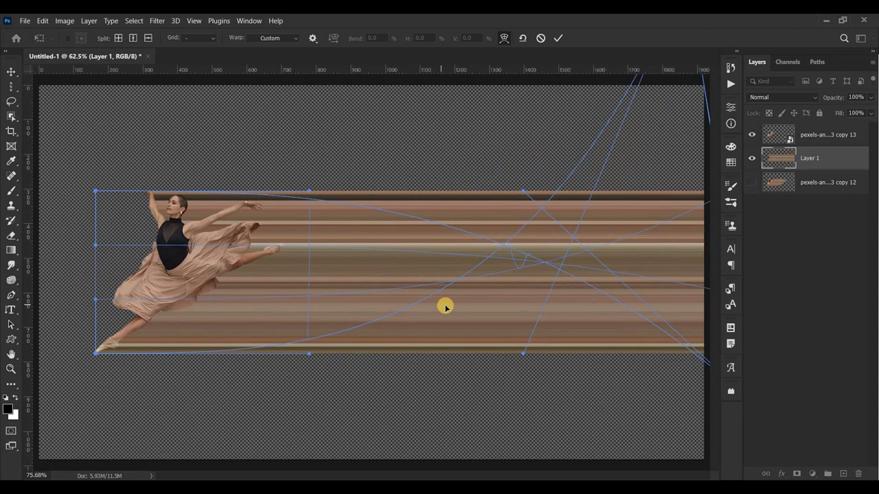
pyautogui.scroll(1, 446, 307)
pyautogui.moveTo(488, 345); pyautogui.dragTo(446, 376)
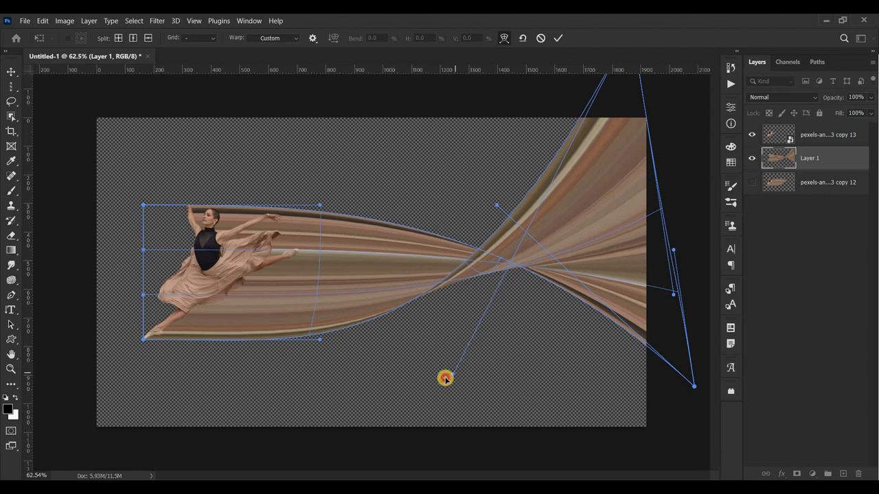
pyautogui.moveTo(493, 201); pyautogui.dragTo(485, 188)
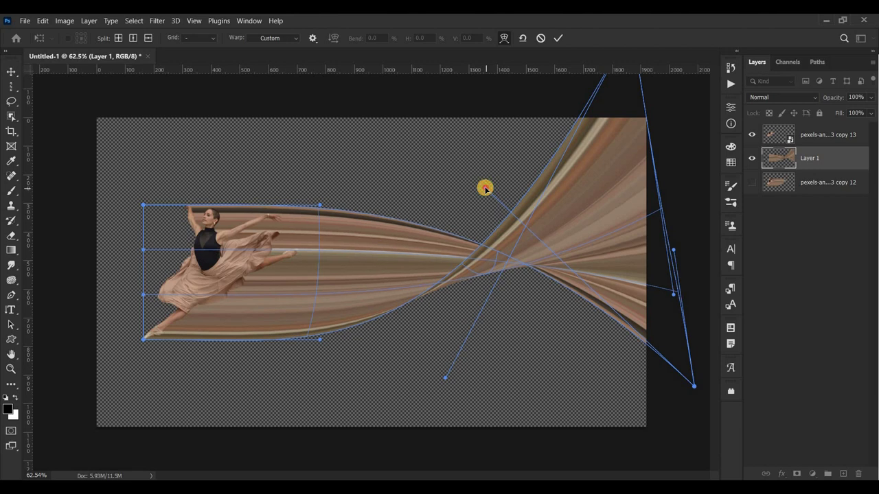
pyautogui.click(556, 37)
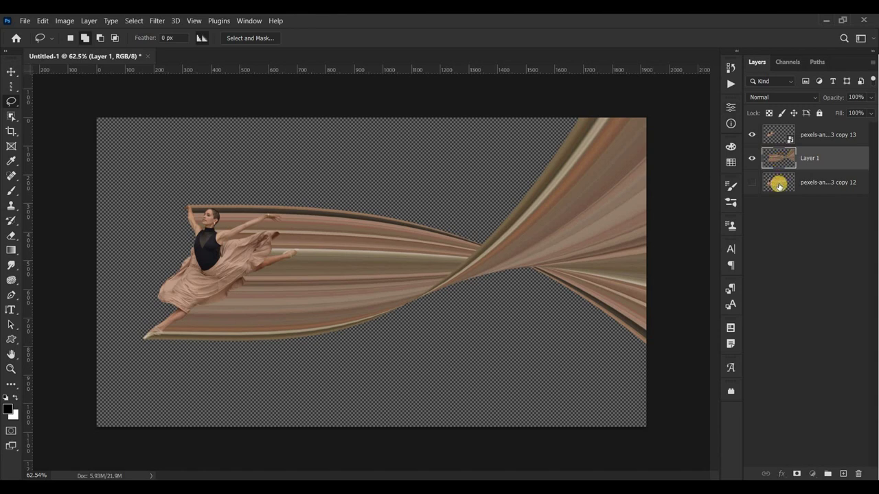
# Move copy 12 above Layer 1, make it visible, and clip it to the ribbon
pyautogui.moveTo(777, 158); pyautogui.dragTo(761, 160)
pyautogui.click(754, 158)
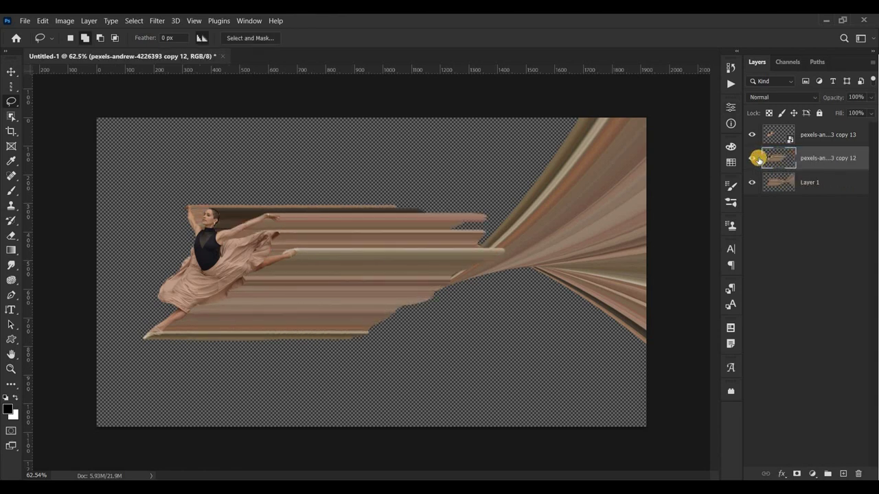
pyautogui.rightClick(818, 160)
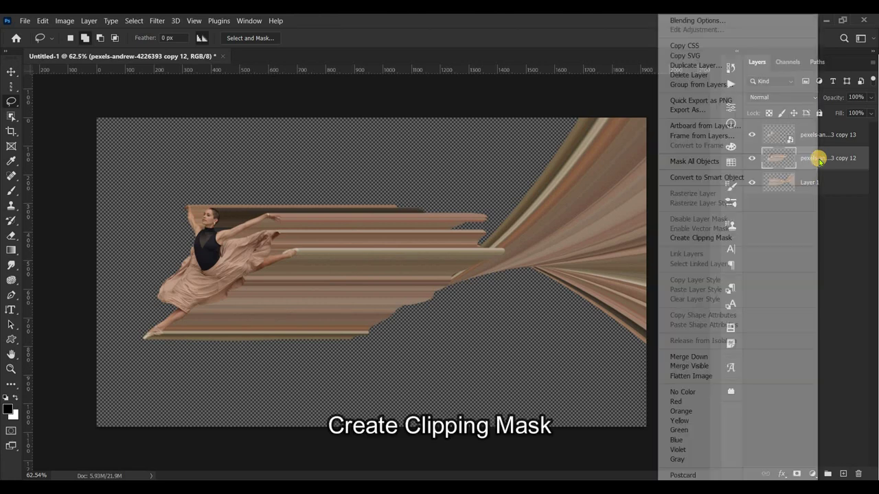
pyautogui.click(774, 238)
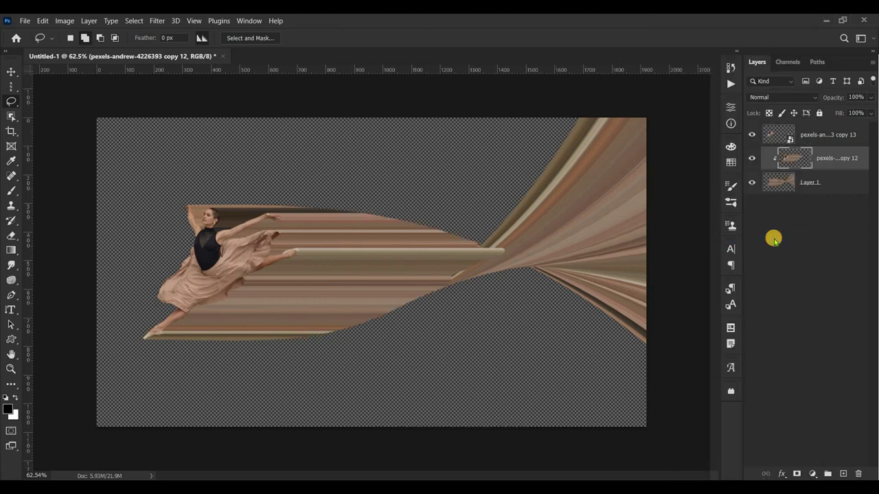
# Add a mask to copy 12 and paint out streaks near the dancer's foot and the ribbon's lower edge
pyautogui.click(797, 474)
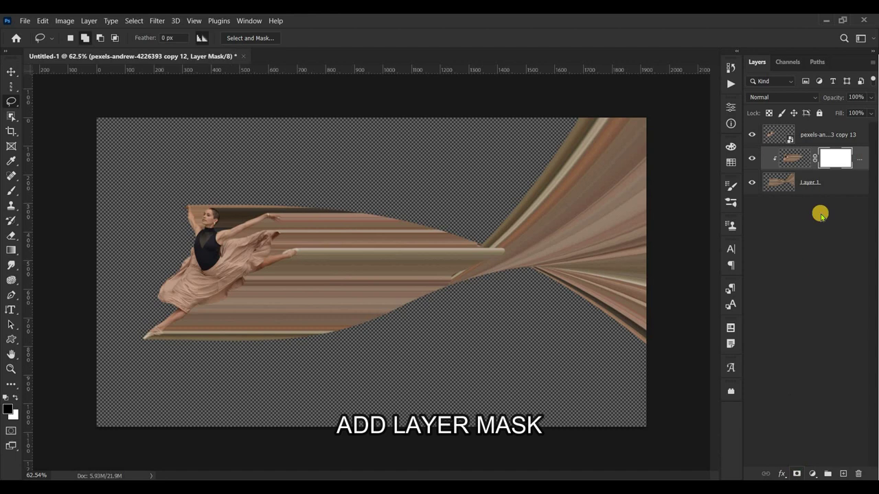
pyautogui.click(10, 193)
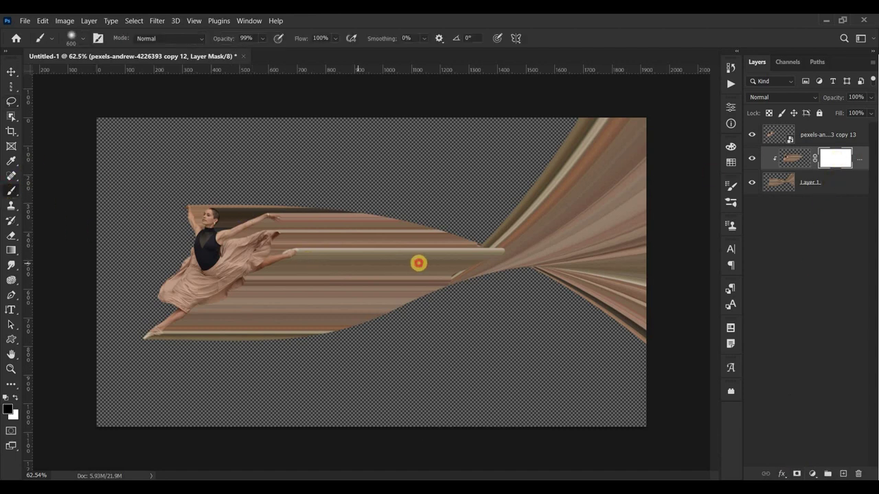
pyautogui.moveTo(418, 263); pyautogui.dragTo(306, 314)
pyautogui.scroll(5, 302, 288)
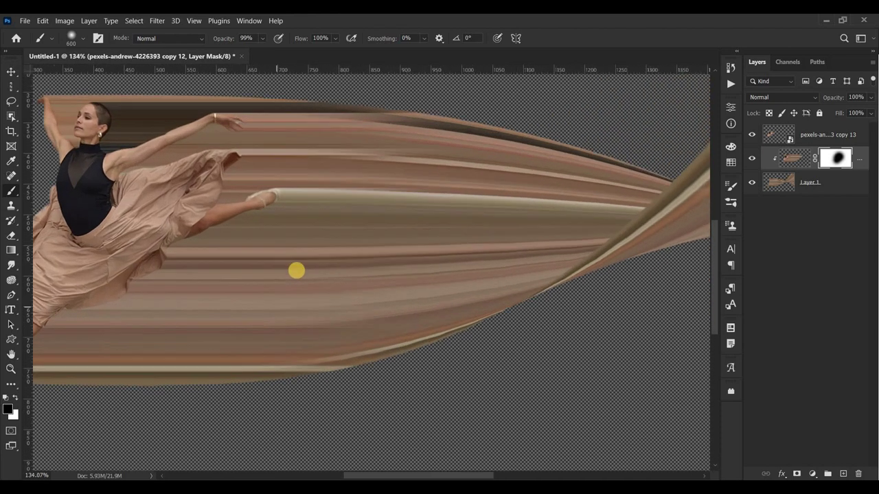
pyautogui.scroll(3, 707, 276)
pyautogui.press('[')
pyautogui.press('[')
pyautogui.press('[')
pyautogui.moveTo(434, 180); pyautogui.dragTo(248, 232)
pyautogui.moveTo(389, 238); pyautogui.dragTo(289, 289)
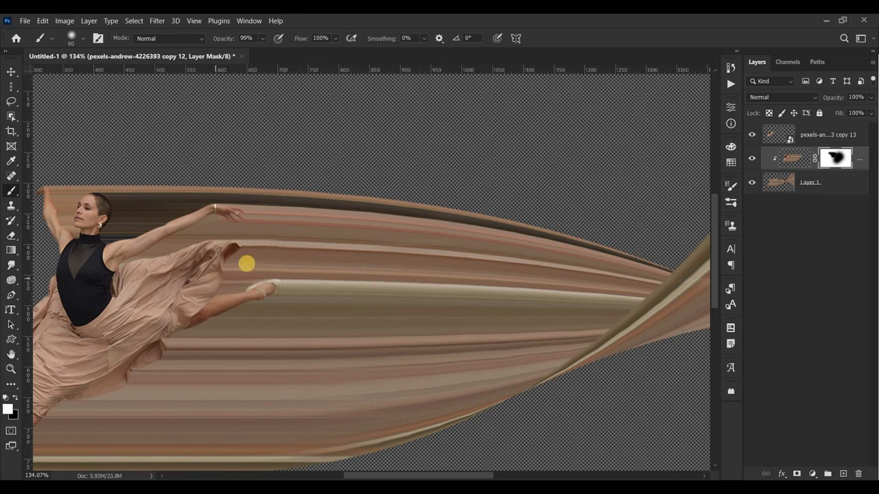
pyautogui.scroll(-3, 717, 292)
pyautogui.moveTo(444, 361); pyautogui.dragTo(104, 380)
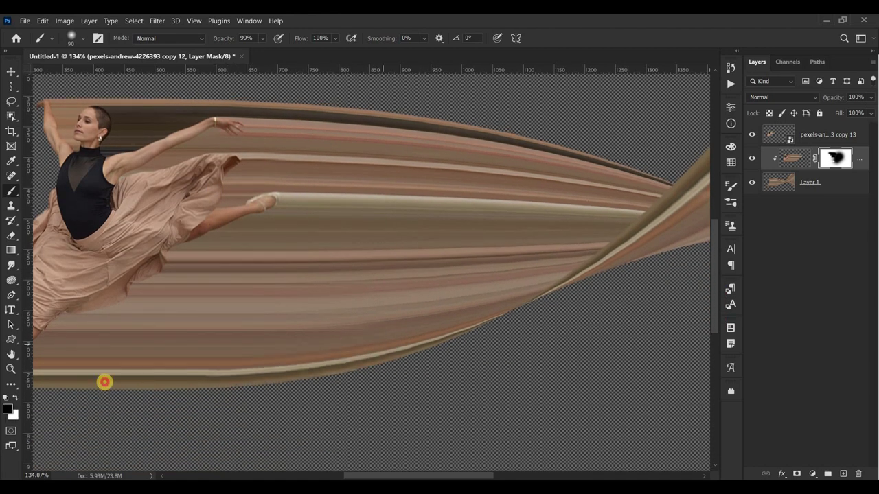
pyautogui.moveTo(400, 469); pyautogui.dragTo(358, 469)
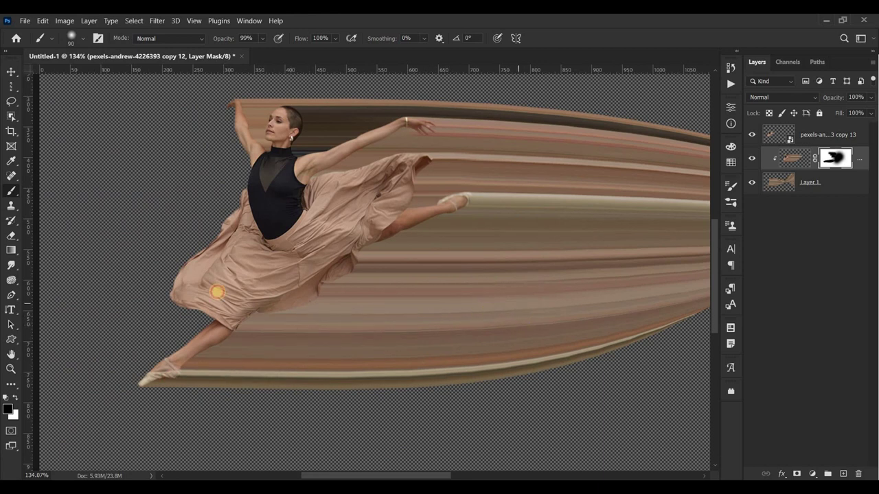
# Toggle Layer 1 to compare the result and set the mask painting colour to white
pyautogui.click(752, 183)
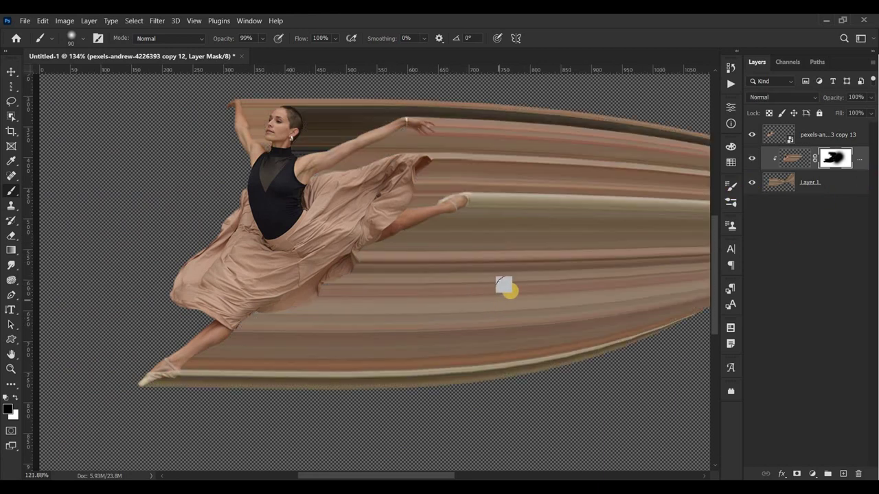
pyautogui.scroll(-2, 506, 288)
pyautogui.scroll(1, 430, 270)
pyautogui.scroll(1, 511, 247)
pyautogui.scroll(1, 480, 168)
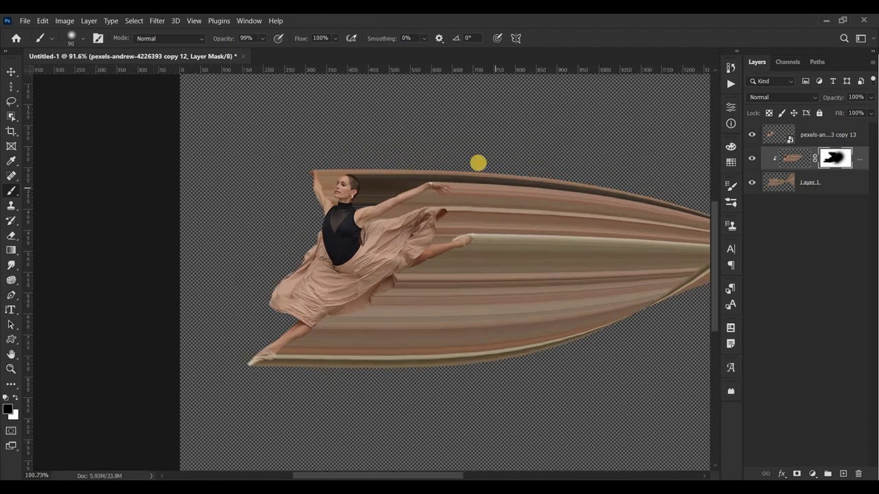
pyautogui.scroll(2, 479, 165)
pyautogui.scroll(1, 478, 165)
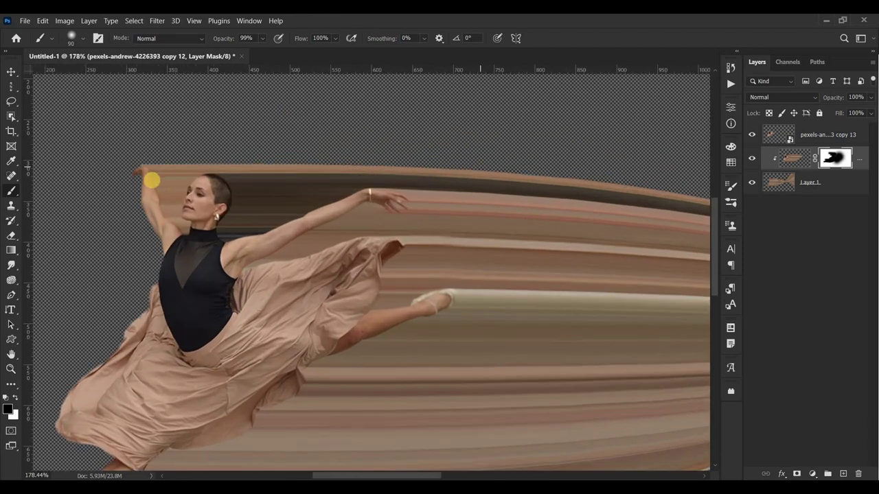
pyautogui.scroll(-1, 559, 296)
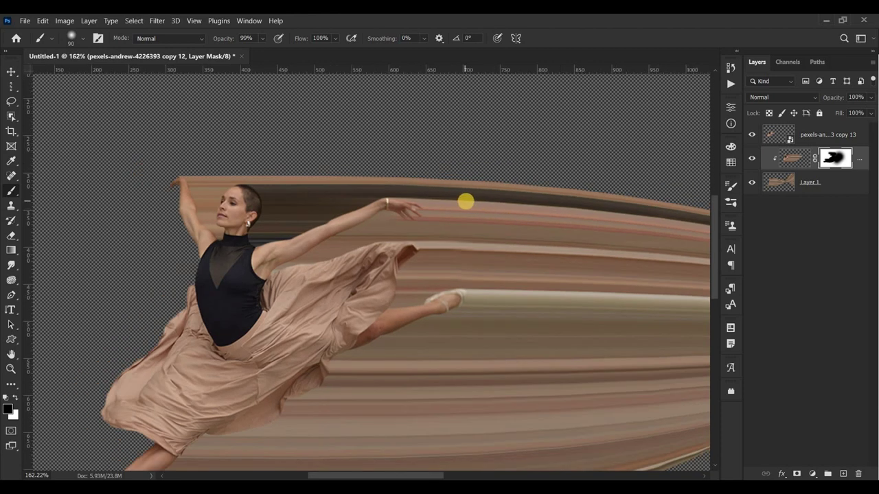
pyautogui.press('x')
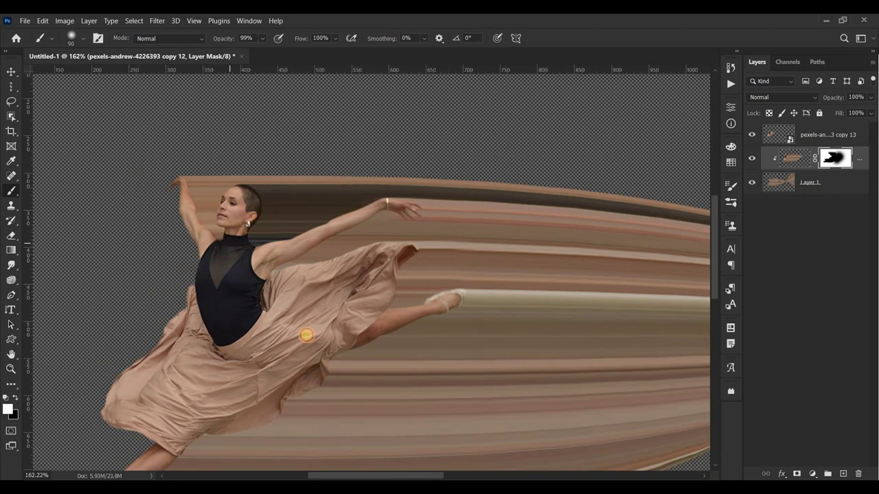
pyautogui.scroll(1, 440, 220)
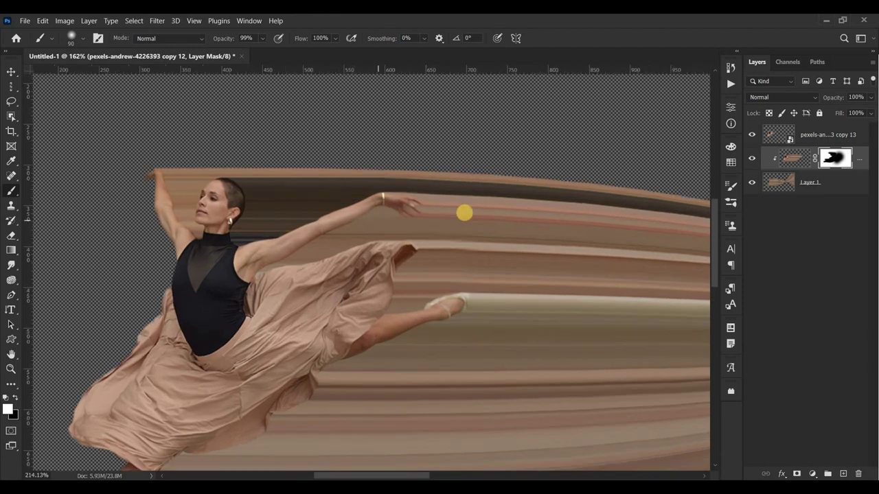
pyautogui.scroll(4, 433, 198)
# Repaint the mask around the dress tip with a smaller brush
pyautogui.press('[')
pyautogui.press('[')
pyautogui.press('[')
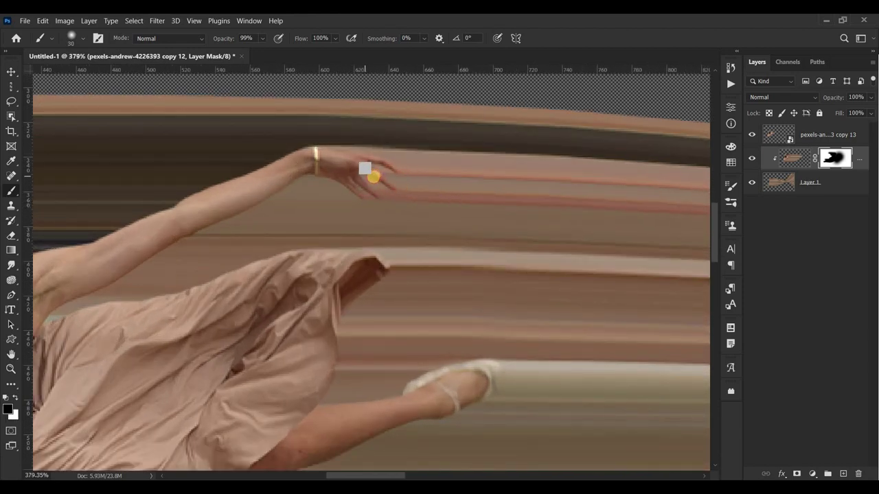
pyautogui.press('x')
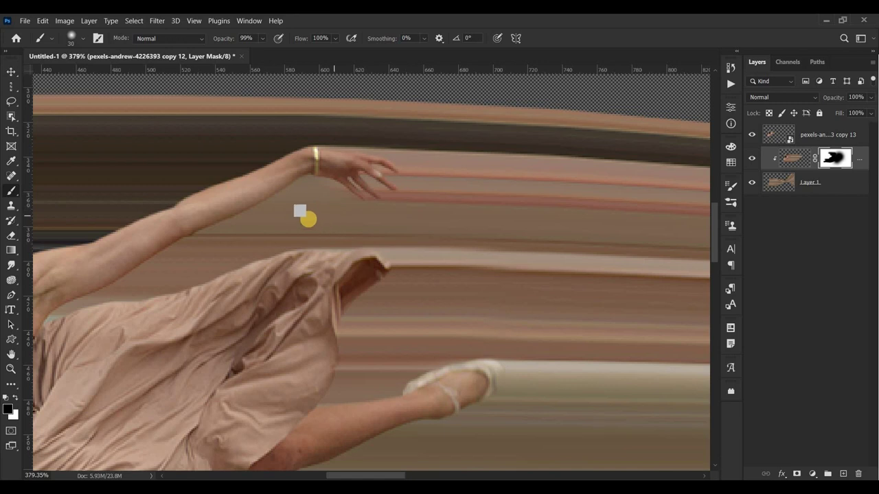
pyautogui.scroll(-3, 450, 322)
pyautogui.scroll(-2, 451, 330)
pyautogui.scroll(3, 419, 276)
pyautogui.scroll(1, 405, 268)
pyautogui.moveTo(388, 261); pyautogui.dragTo(402, 275)
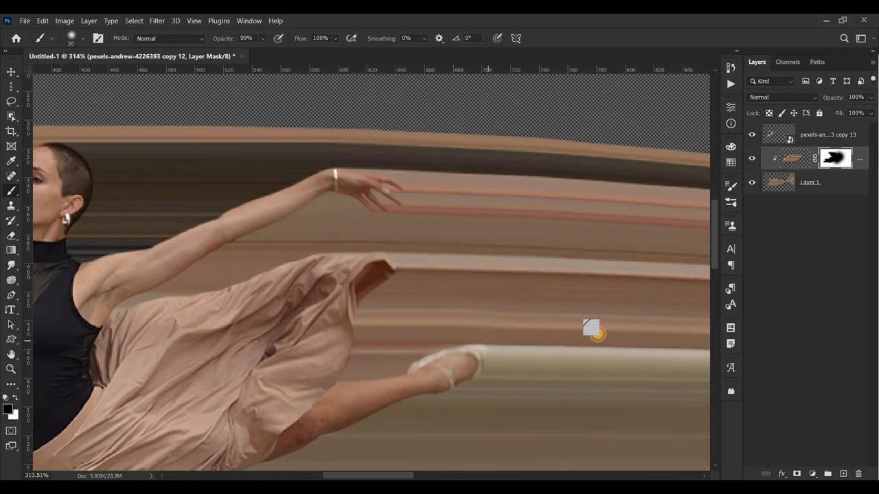
pyautogui.press('x')
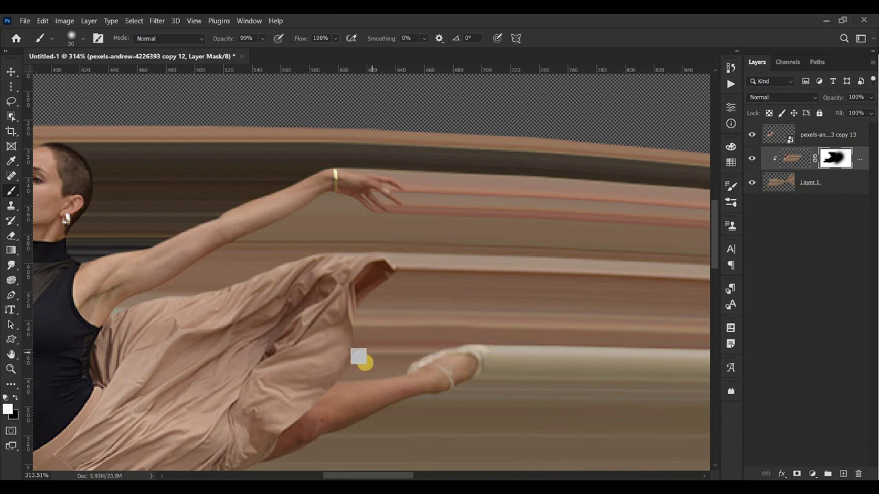
pyautogui.scroll(-2, 485, 375)
pyautogui.scroll(-1, 486, 396)
pyautogui.scroll(-1, 445, 334)
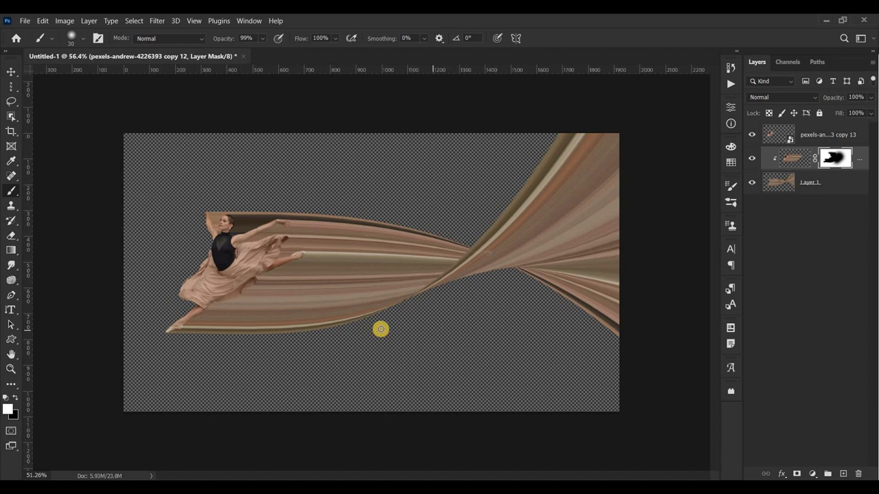
pyautogui.scroll(-1, 380, 327)
pyautogui.click(769, 185)
# Add a #610270 solid purple fill layer and move it to the bottom of the layer stack
pyautogui.click(776, 138)
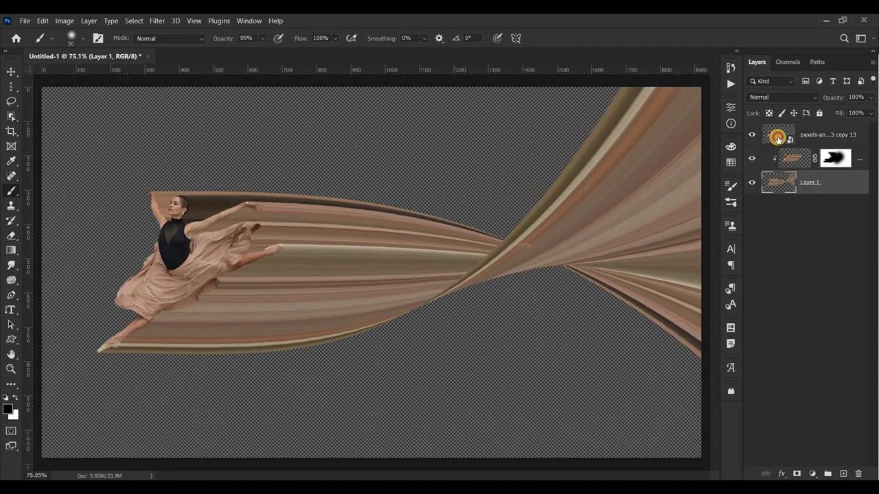
pyautogui.click(813, 473)
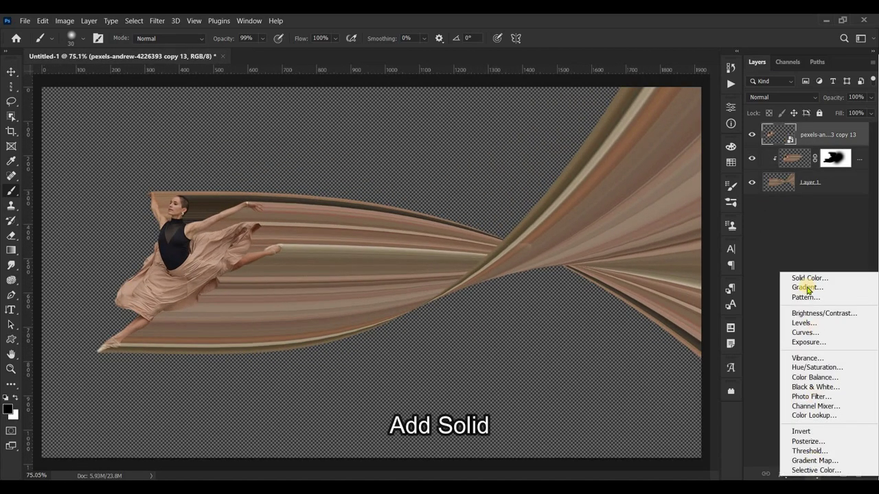
pyautogui.click(803, 280)
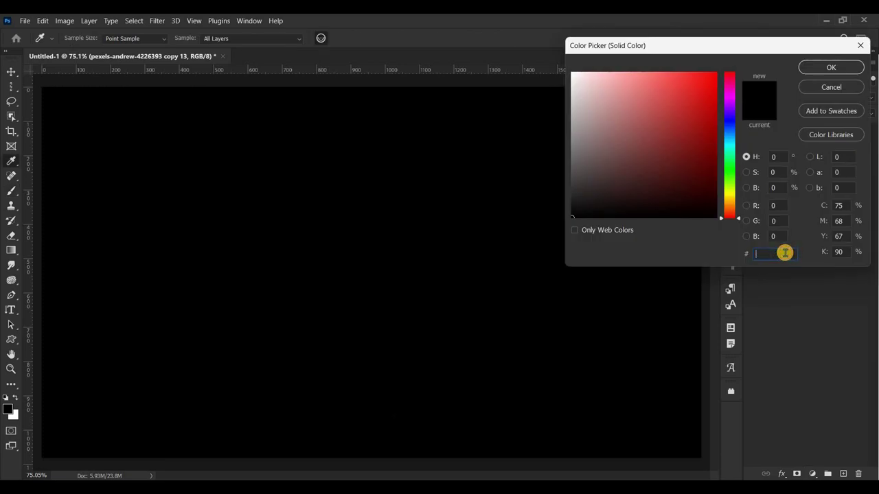
pyautogui.write('006')
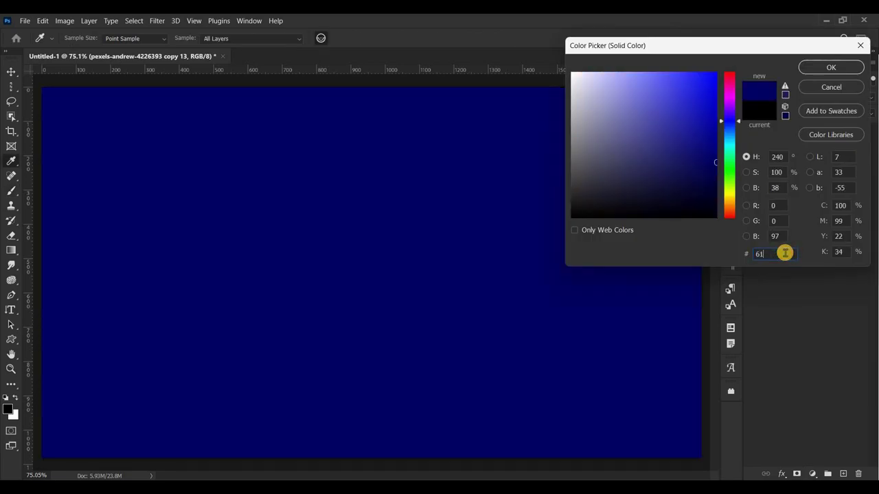
pyautogui.write('10270')
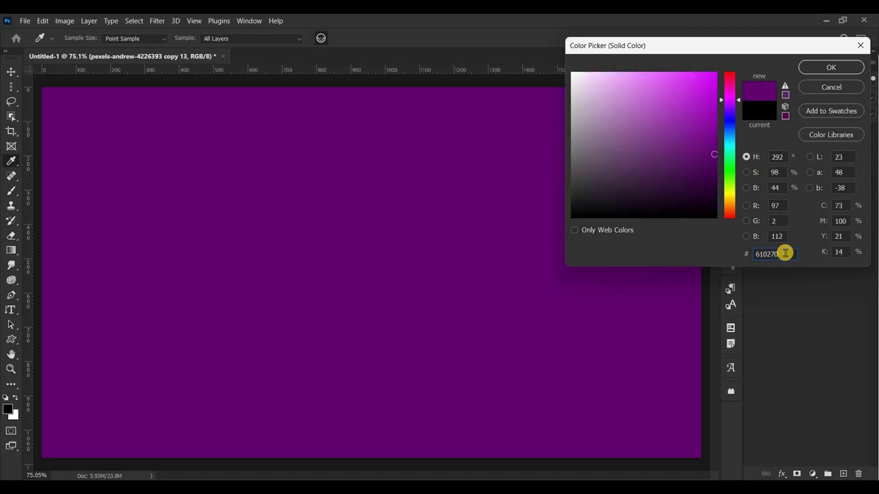
pyautogui.click(831, 68)
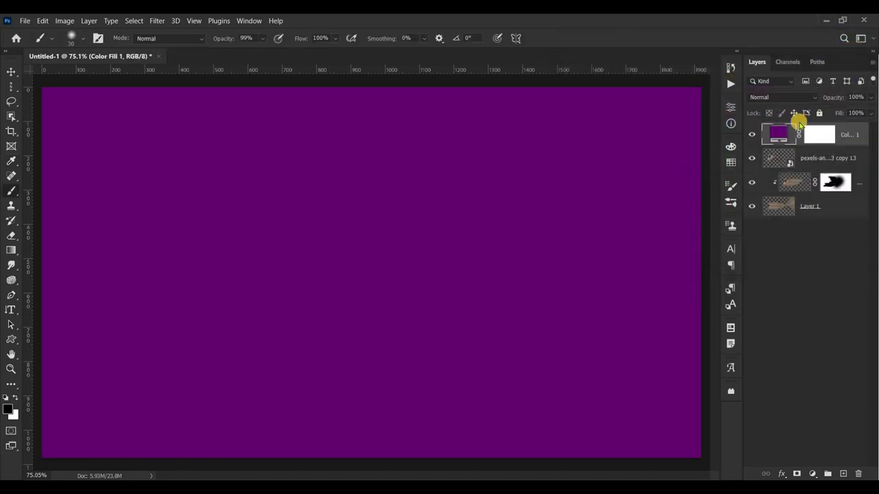
pyautogui.moveTo(780, 180); pyautogui.dragTo(788, 224)
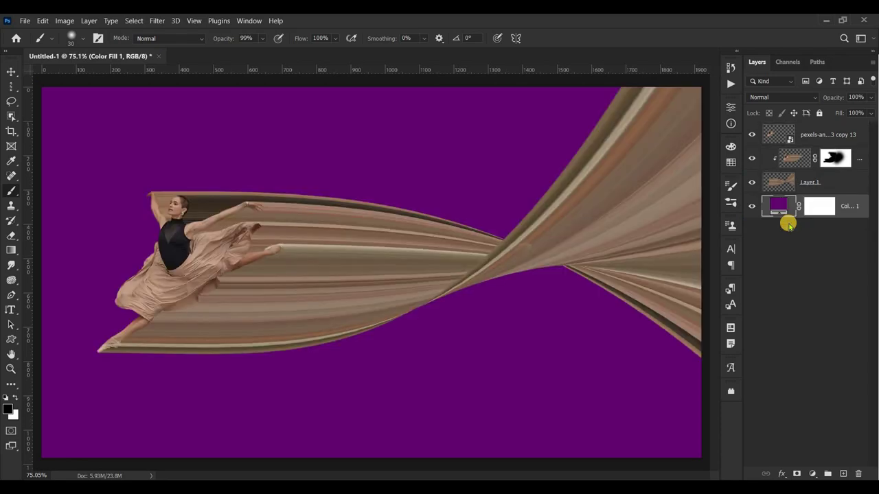
# Duplicate the top dancer layer as copy 14 and rasterize the duplicate
pyautogui.click(777, 134)
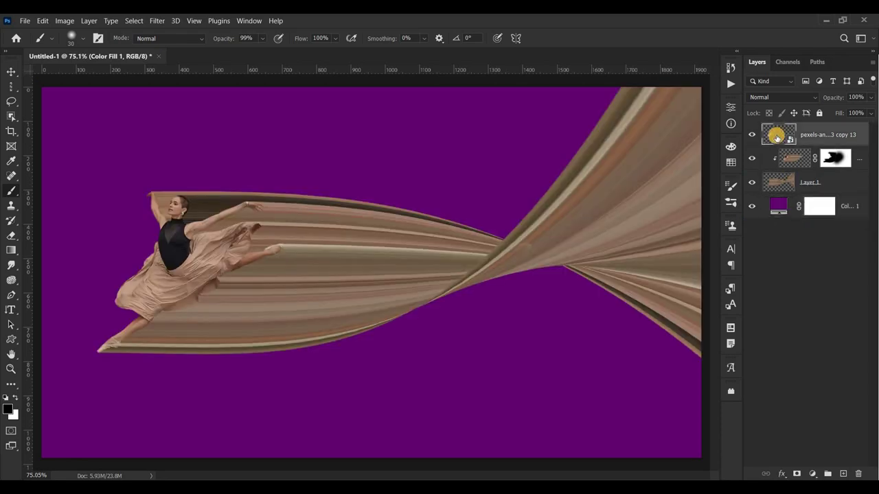
pyautogui.scroll(-1, 547, 278)
pyautogui.scroll(-1, 542, 278)
pyautogui.scroll(2, 525, 283)
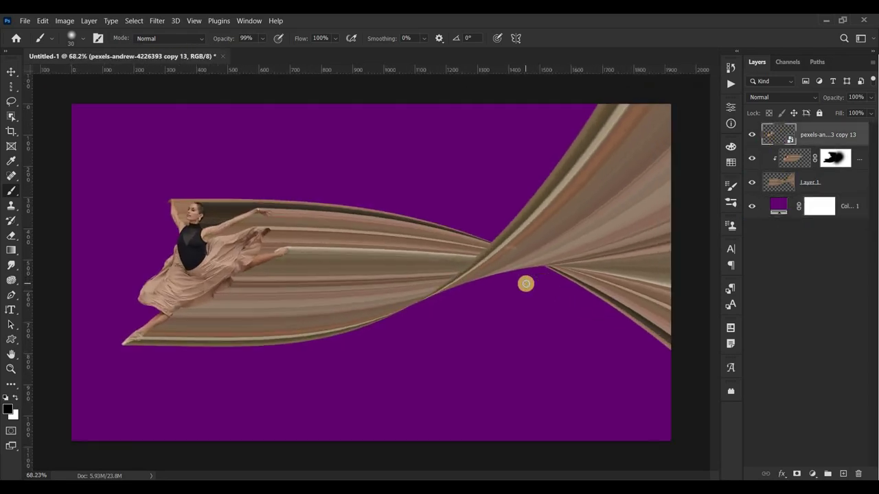
pyautogui.scroll(1, 525, 283)
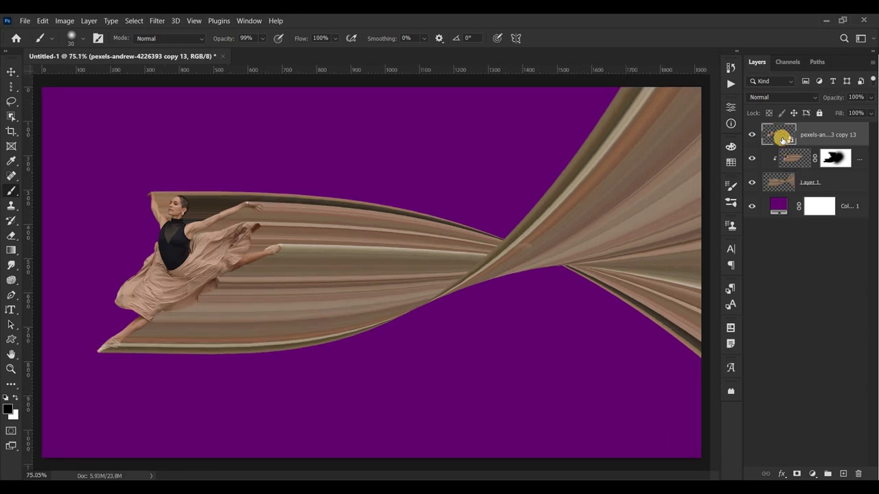
pyautogui.hotkey('ctrl', 'j')
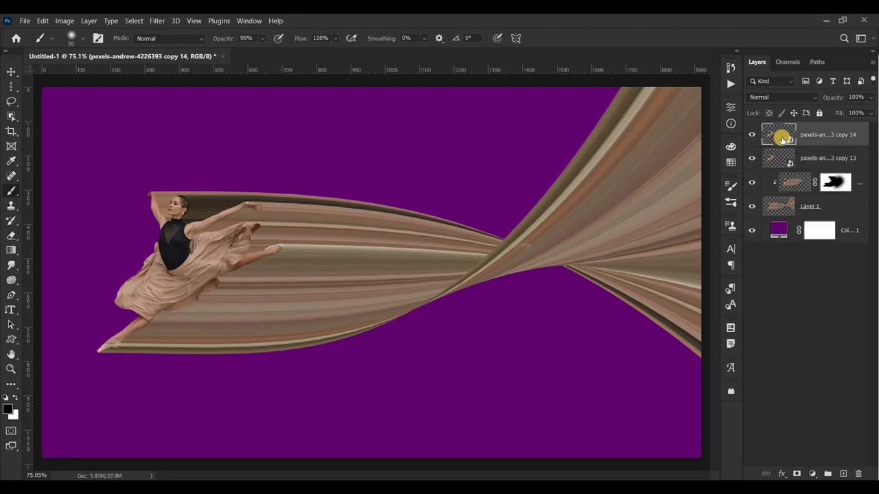
pyautogui.rightClick(826, 137)
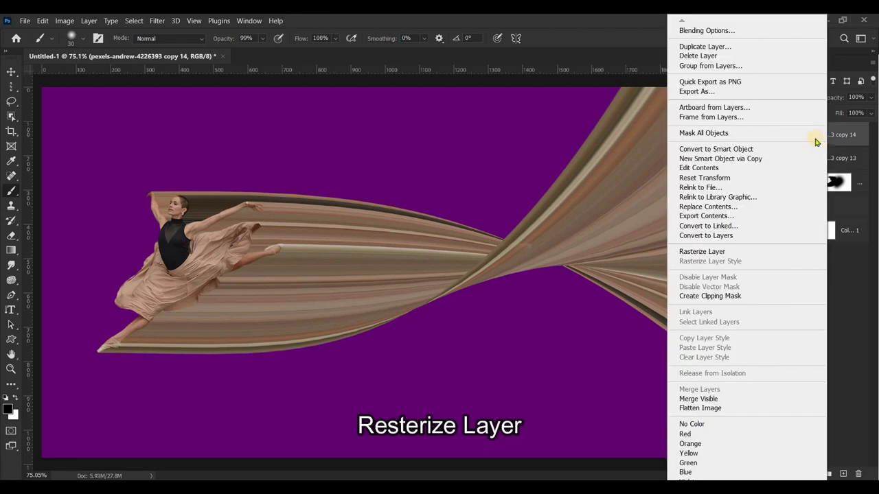
pyautogui.click(738, 252)
# Fill the dancer's shape on copy 14 with solid black, then deselect
pyautogui.keyDown('ctrl'); pyautogui.click(781, 136); pyautogui.keyUp('ctrl')
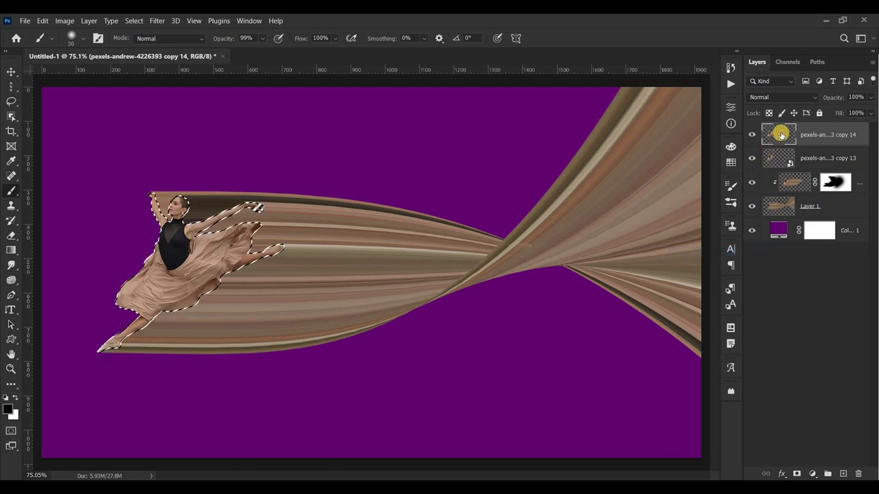
pyautogui.hotkey('shift', 'F5')
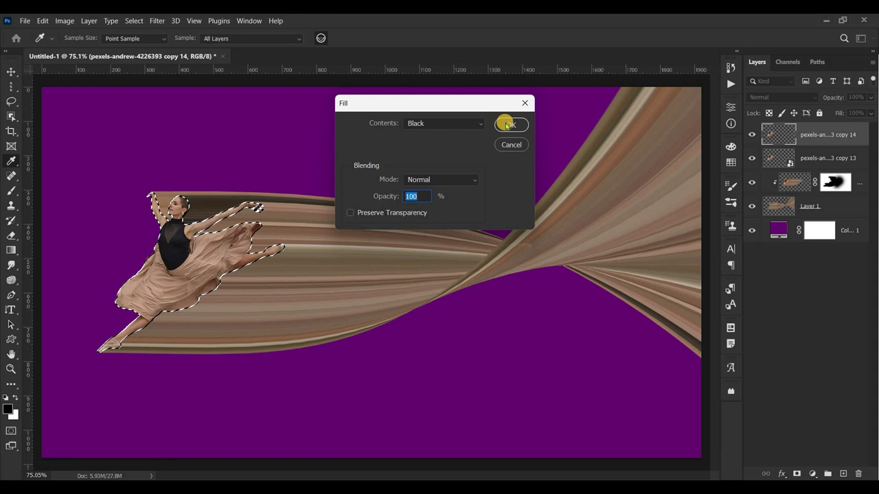
pyautogui.click(506, 124)
pyautogui.press('b')
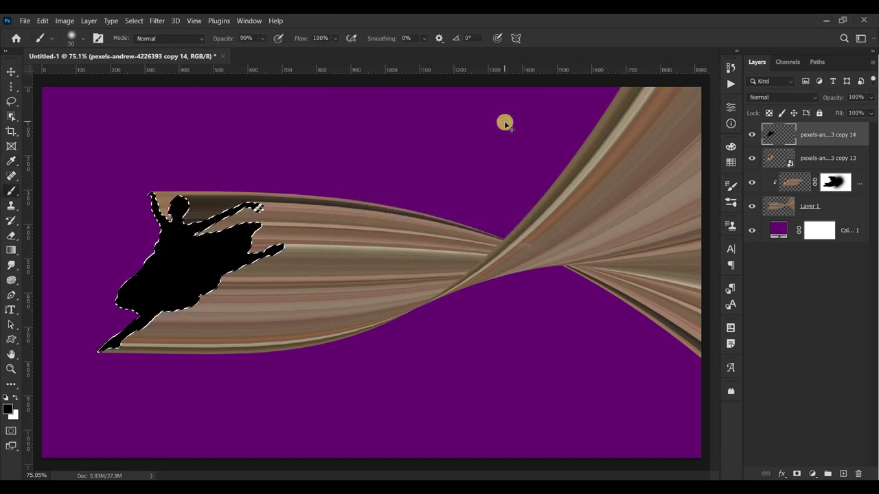
pyautogui.hotkey('ctrl', 'd')
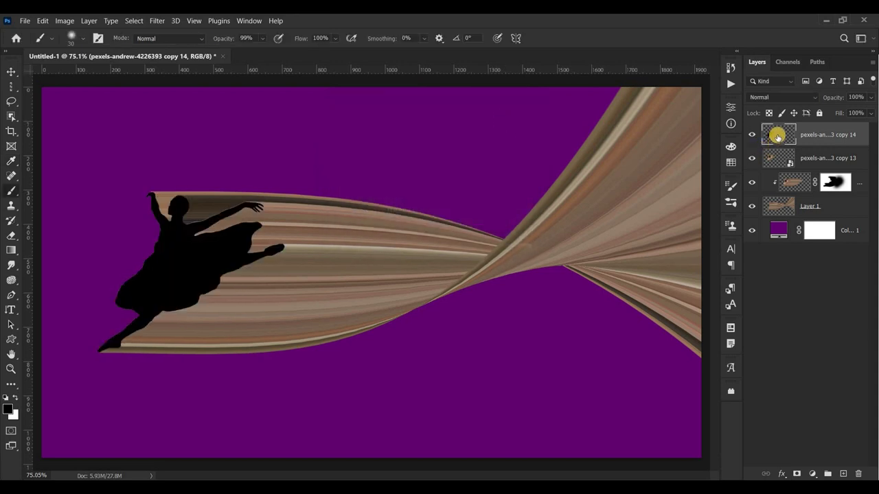
# Move the black silhouette beneath the dancer layer and give it a 50-pixel Gaussian Blur
pyautogui.moveTo(777, 139); pyautogui.dragTo(779, 161)
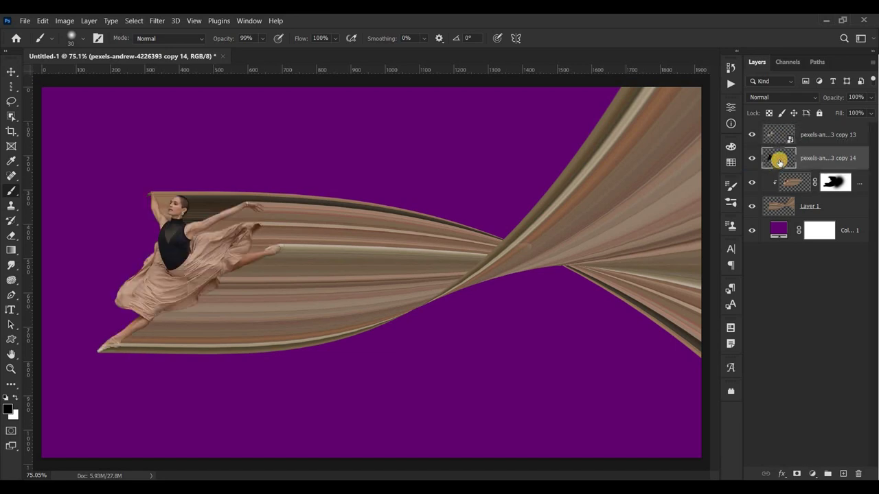
pyautogui.click(158, 21)
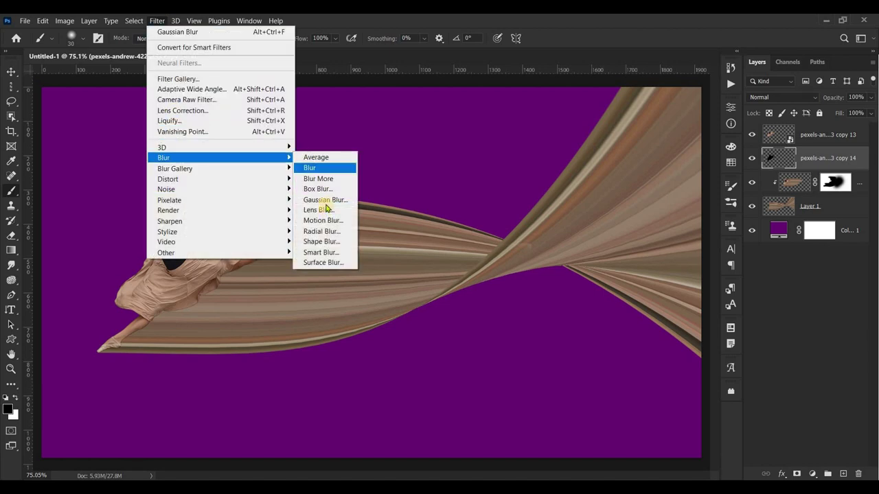
pyautogui.click(326, 199)
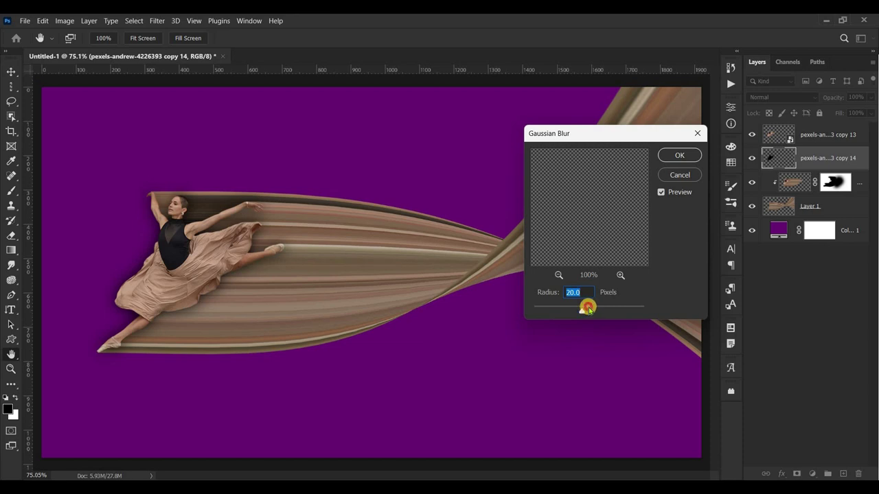
pyautogui.moveTo(595, 309); pyautogui.dragTo(595, 310)
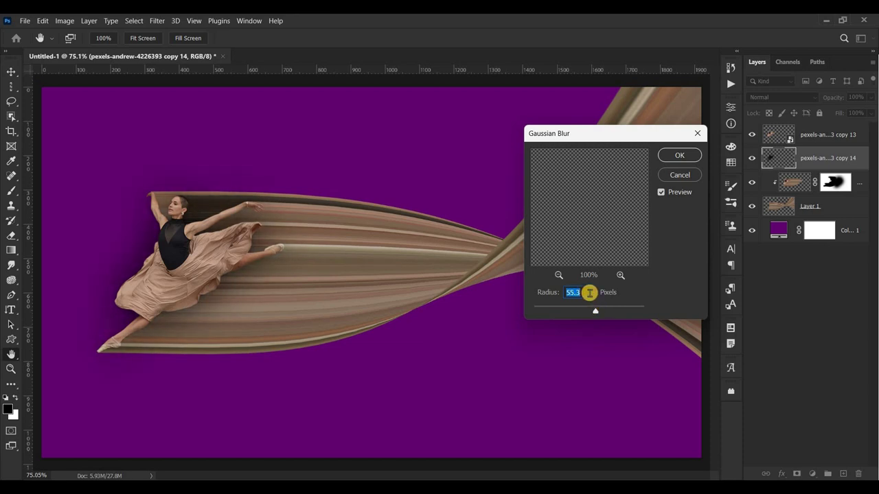
pyautogui.write('0')
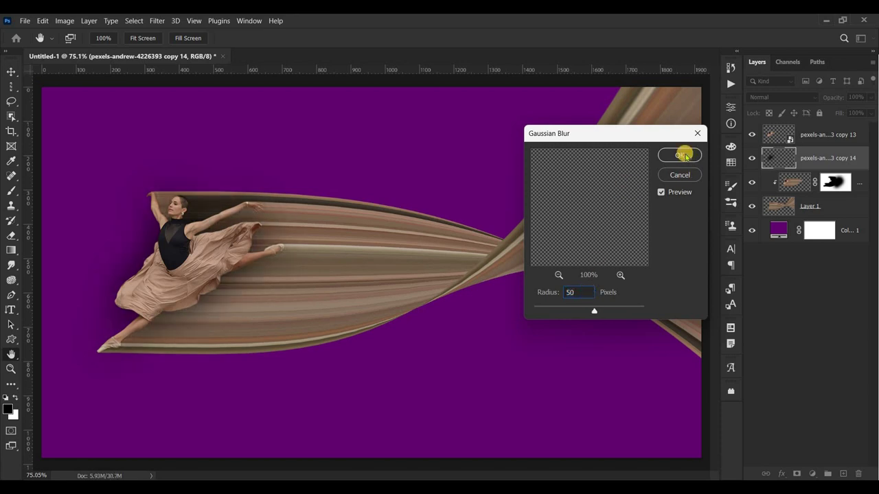
pyautogui.click(680, 155)
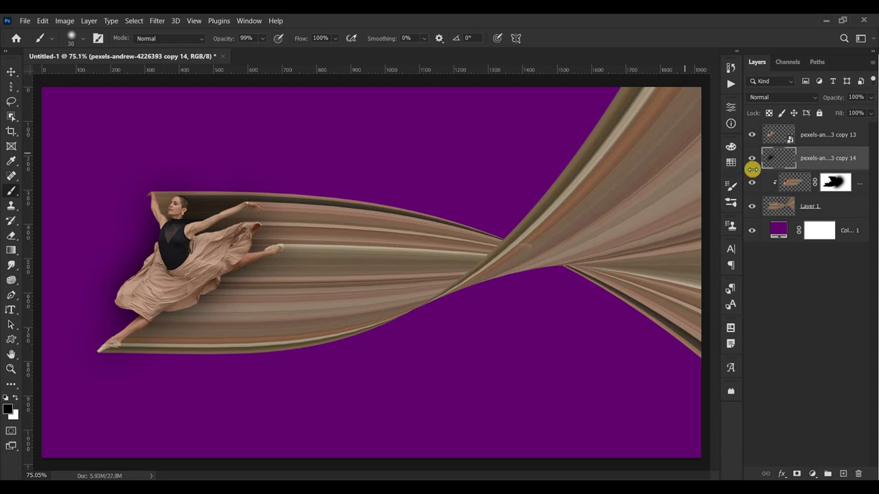
# Clip shadow copy 14 to the ribbon, then duplicate it and clip the copy as well
pyautogui.keyDown('alt'); pyautogui.click(811, 167); pyautogui.keyUp('alt')
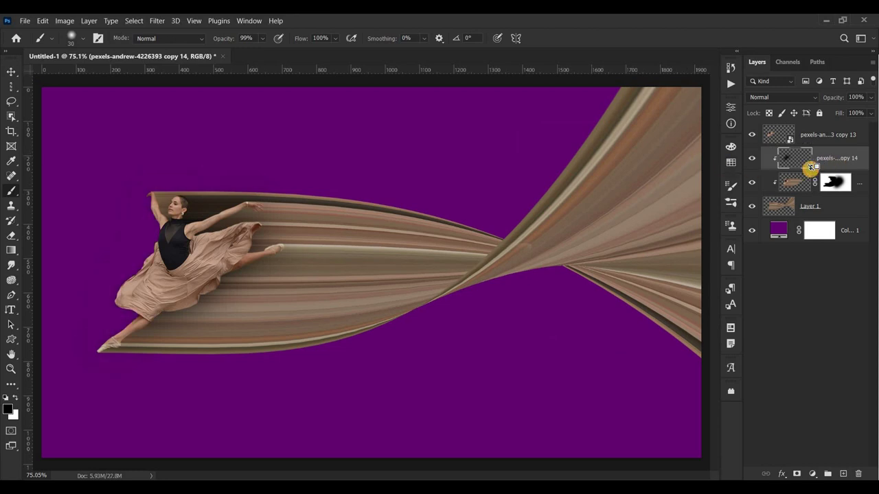
pyautogui.click(794, 163)
pyautogui.hotkey('ctrl', 'j')
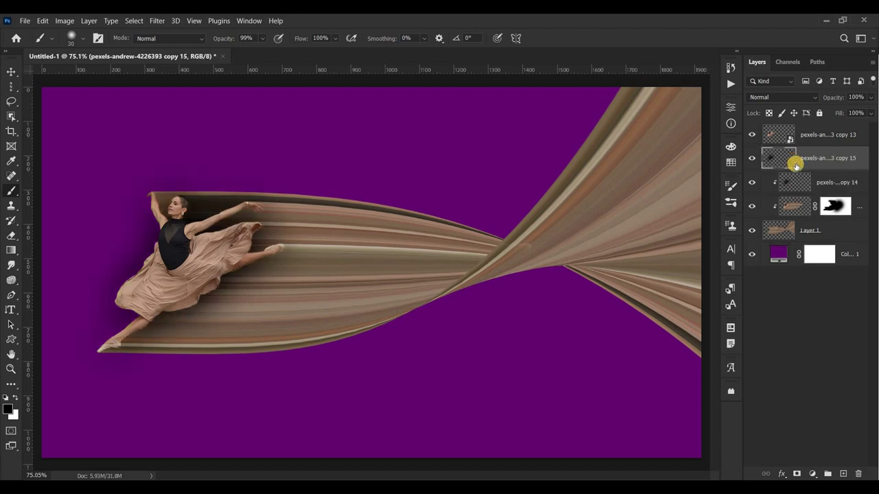
pyautogui.keyDown('alt'); pyautogui.click(806, 167); pyautogui.keyUp('alt')
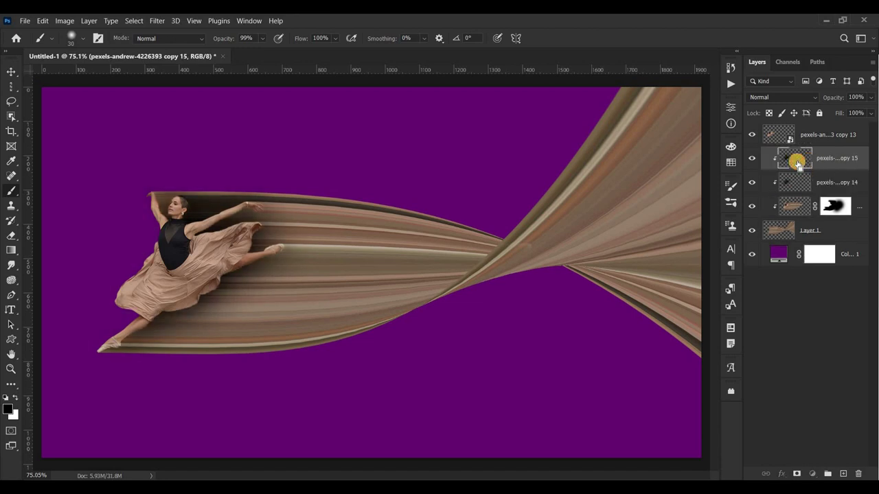
# Stretch the shadow copy to about 146% width at 47% opacity, then add a new empty Layer 2
pyautogui.hotkey('ctrl', 't')
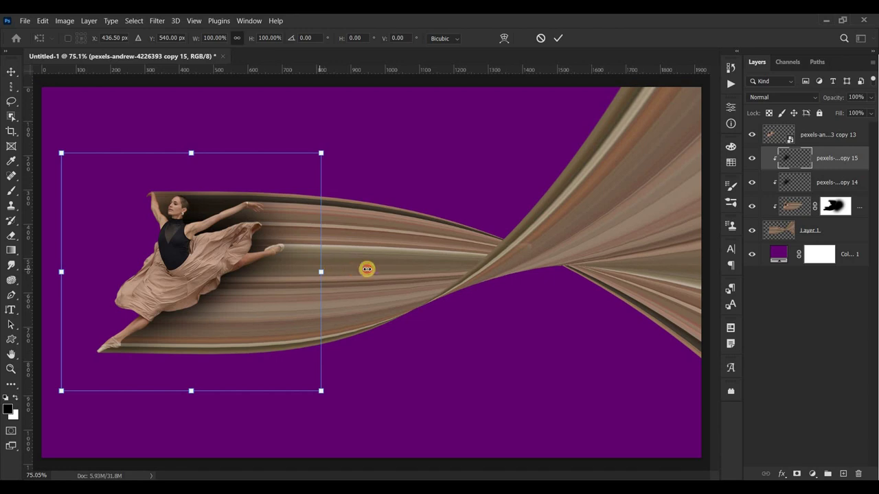
pyautogui.moveTo(367, 269); pyautogui.dragTo(423, 270)
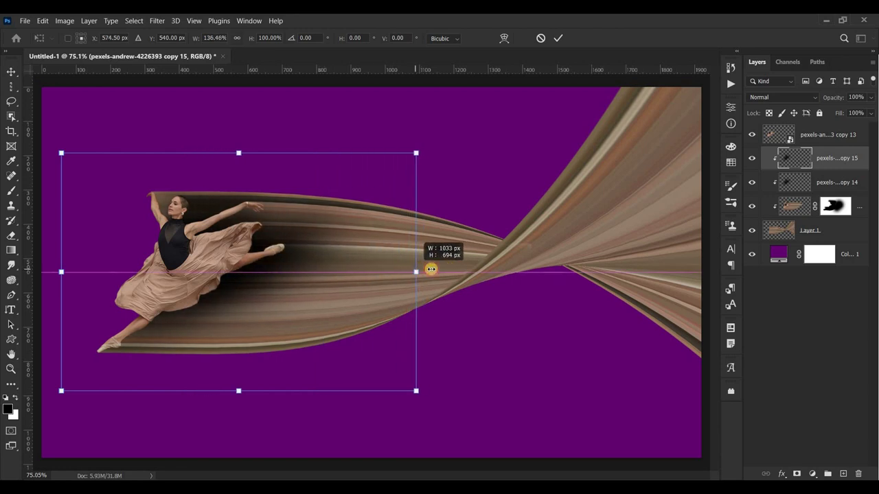
pyautogui.moveTo(423, 269); pyautogui.dragTo(440, 272)
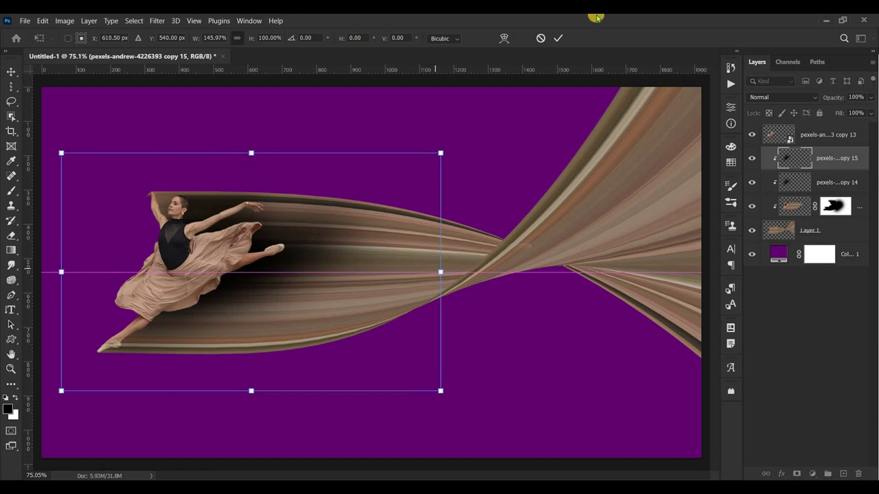
pyautogui.click(557, 38)
pyautogui.click(870, 97)
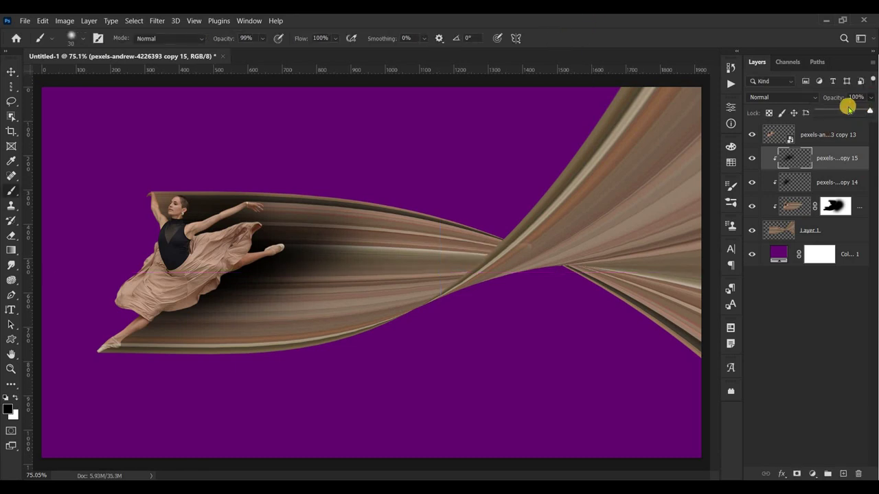
pyautogui.click(843, 109)
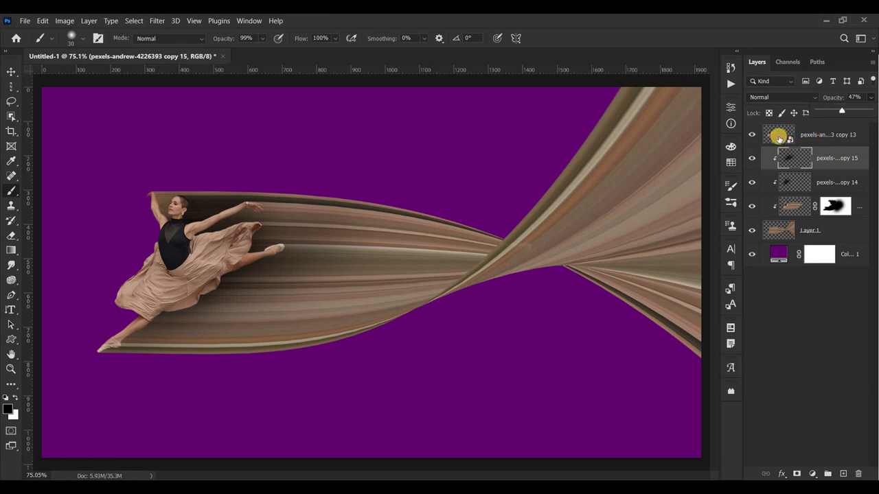
pyautogui.click(778, 136)
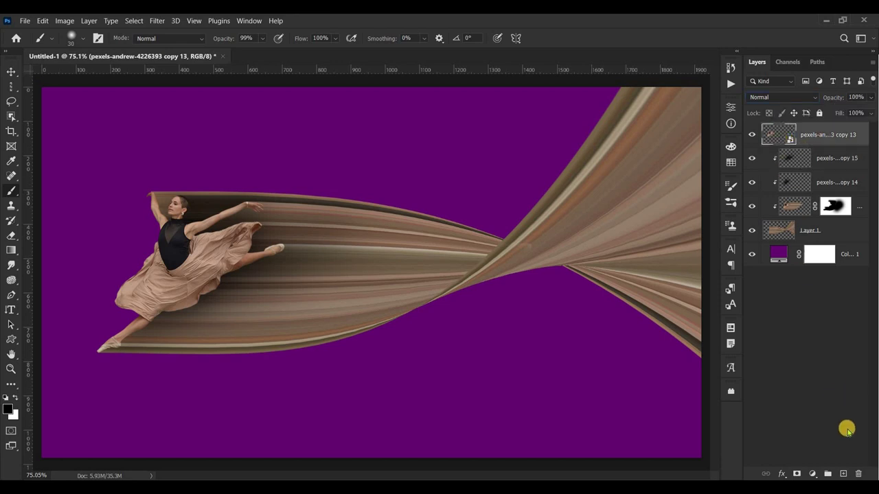
pyautogui.click(845, 474)
# Move Layer 2 below the dancer, clip it, and dab a size-800 soft white glow on the ribbon
pyautogui.moveTo(786, 146); pyautogui.dragTo(787, 164)
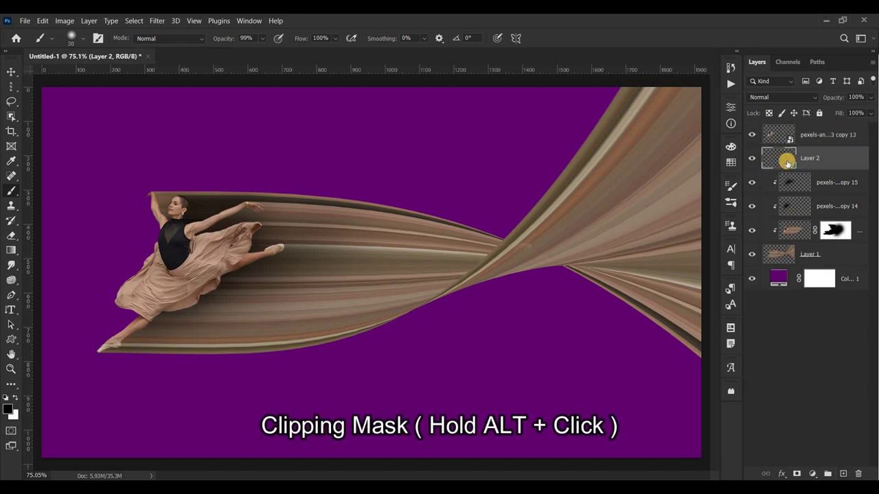
pyautogui.keyDown('alt'); pyautogui.click(827, 167); pyautogui.keyUp('alt')
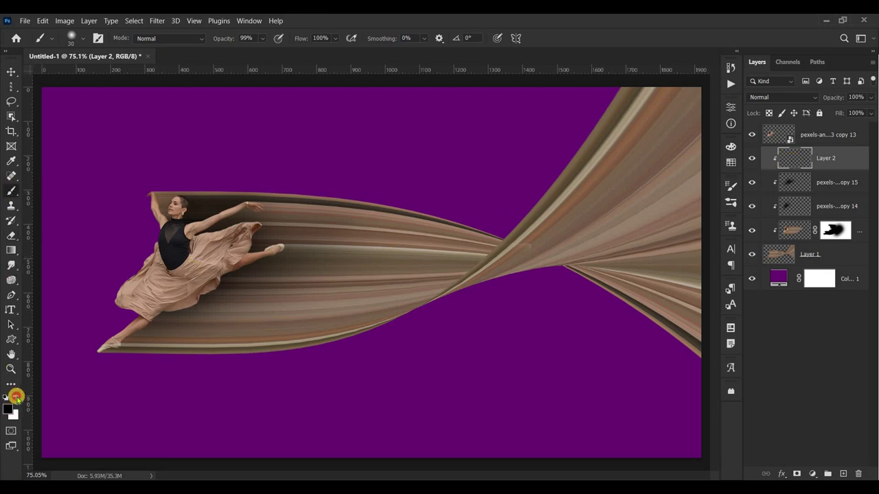
pyautogui.click(15, 397)
pyautogui.press(']')
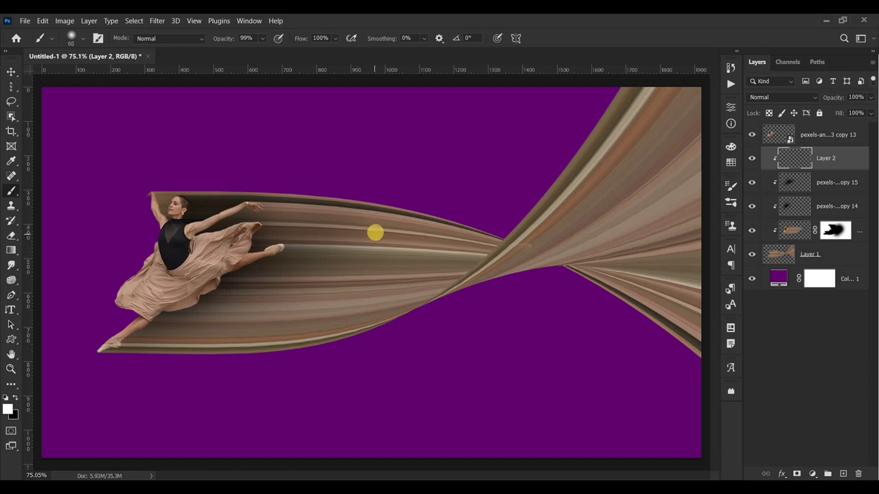
pyautogui.press(']')
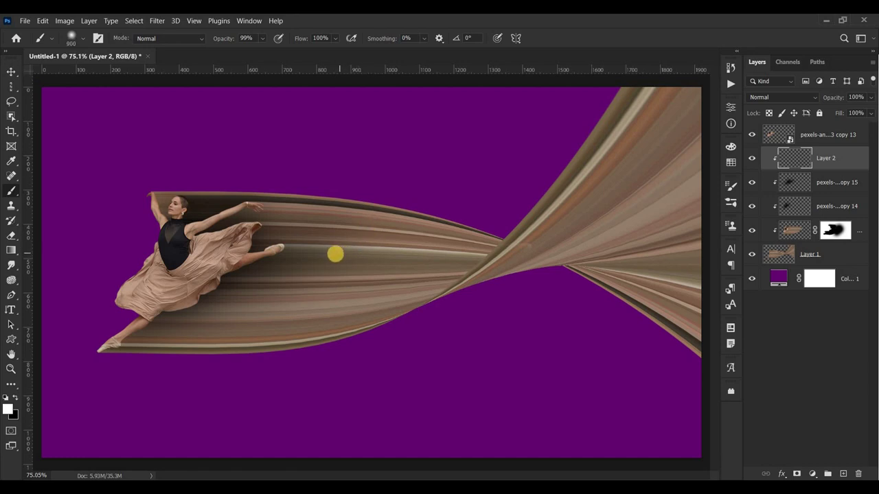
pyautogui.click(339, 254)
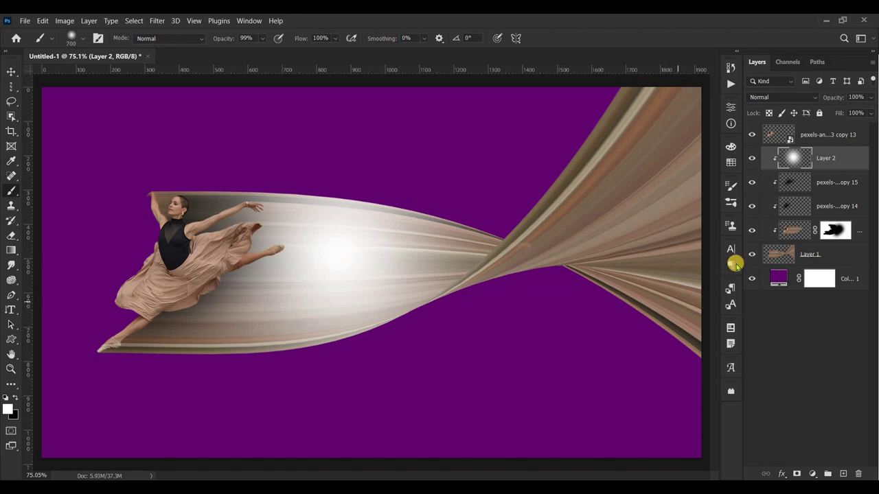
# Set Layer 2's blending options to Color Dodge with 50% fill opacity
pyautogui.rightClick(795, 160)
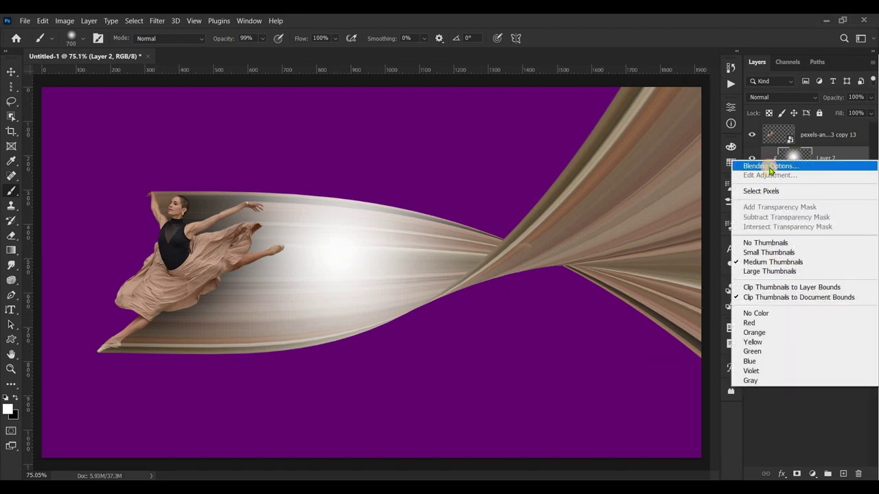
pyautogui.click(753, 167)
pyautogui.click(665, 83)
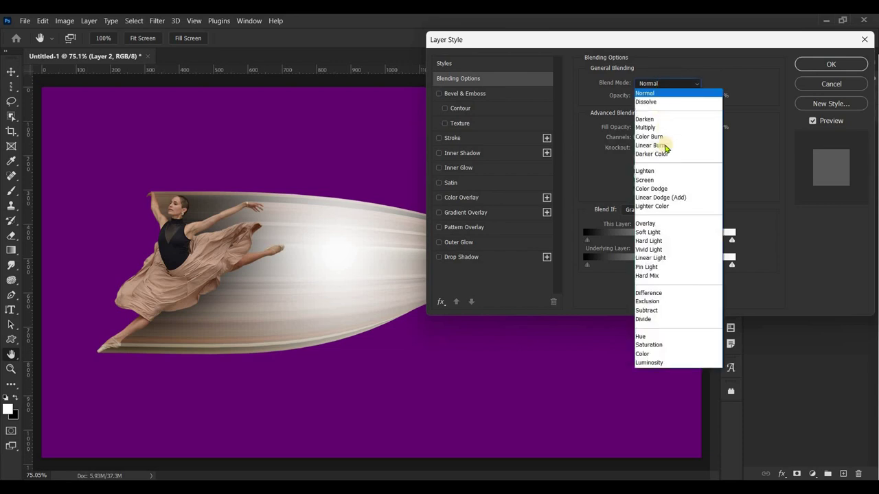
pyautogui.click(665, 189)
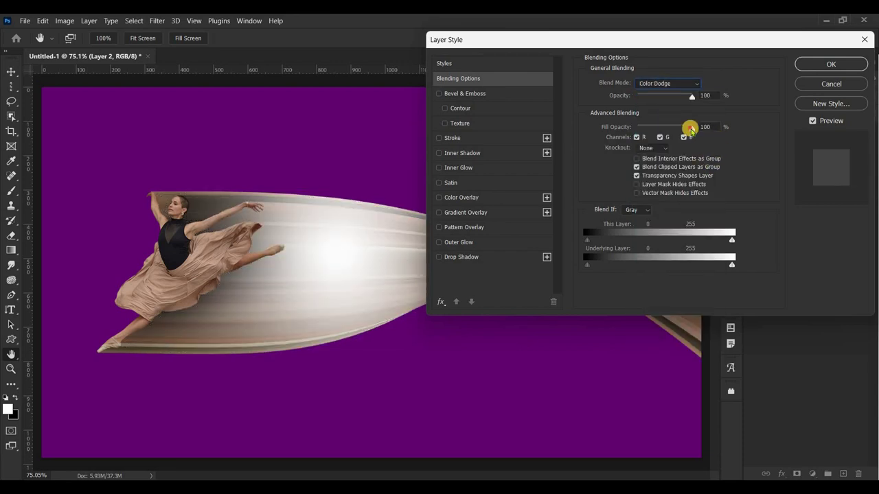
pyautogui.moveTo(691, 127); pyautogui.dragTo(665, 130)
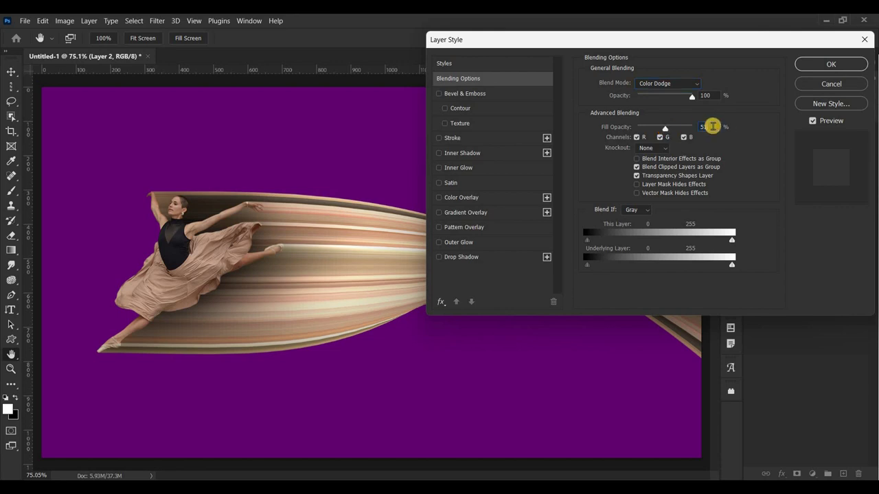
pyautogui.click(842, 63)
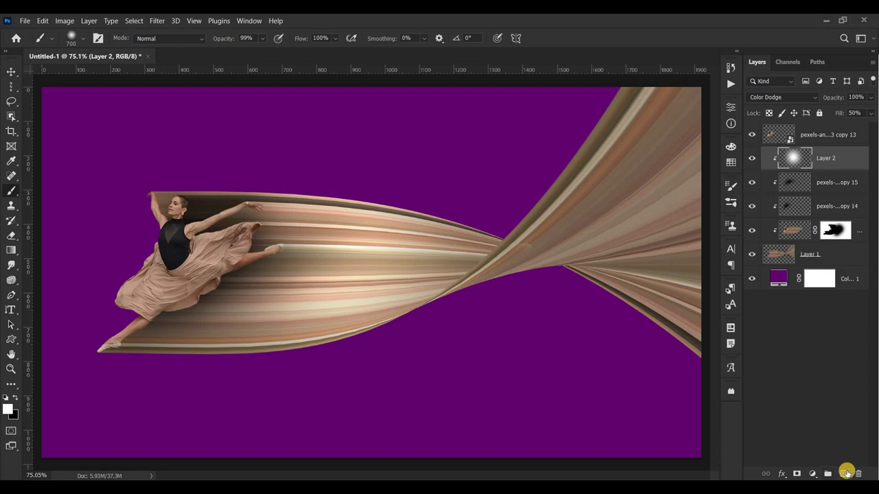
# Add a new clipped Layer 3 and paint a soft white glow across the ribbon's twist
pyautogui.click(846, 474)
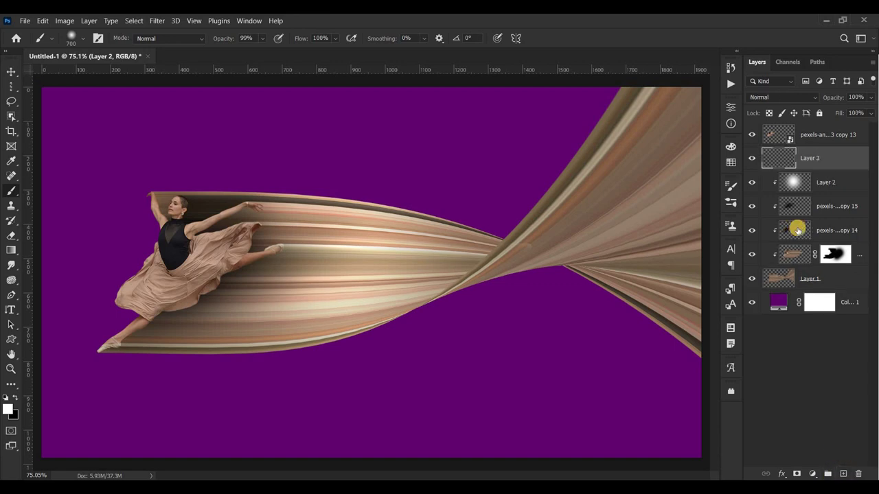
pyautogui.keyDown('alt'); pyautogui.click(831, 166); pyautogui.keyUp('alt')
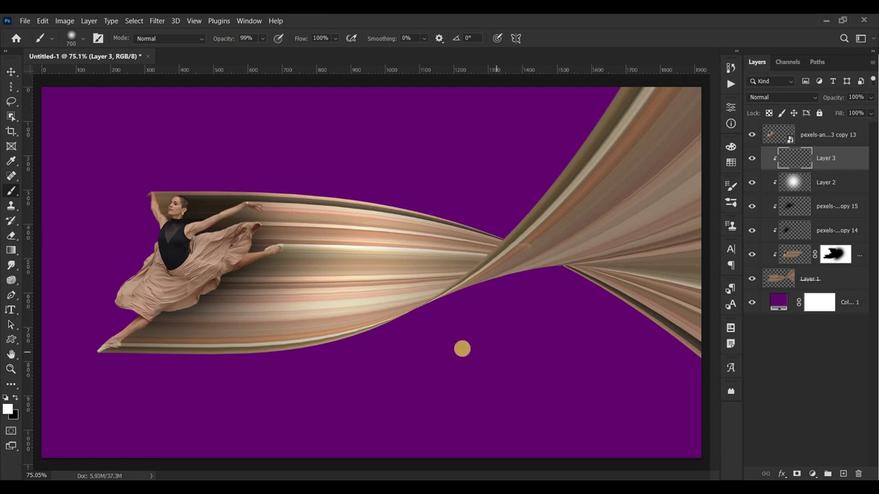
pyautogui.moveTo(497, 311)
pyautogui.mouseDown()
pyautogui.moveTo(666, 134)
pyautogui.moveTo(528, 295)
pyautogui.mouseUp()
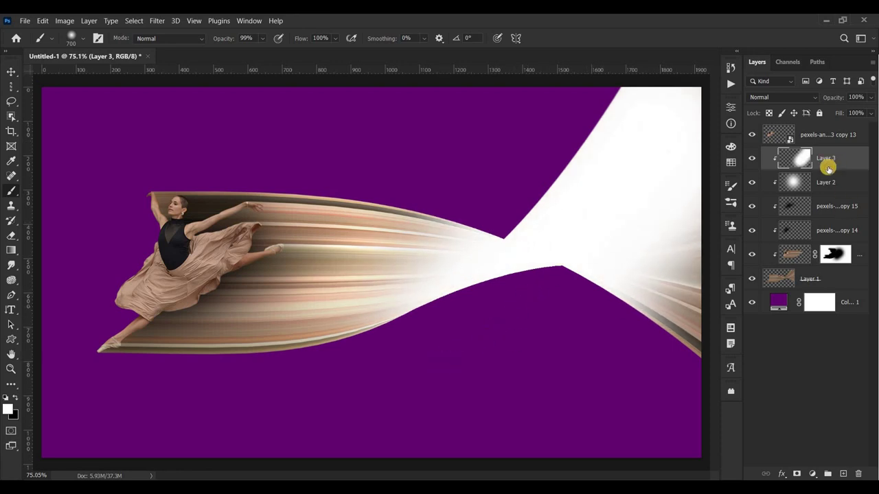
# Set Layer 3 to Color Dodge at 50% fill and add a layer mask
pyautogui.rightClick(802, 165)
pyautogui.click(789, 162)
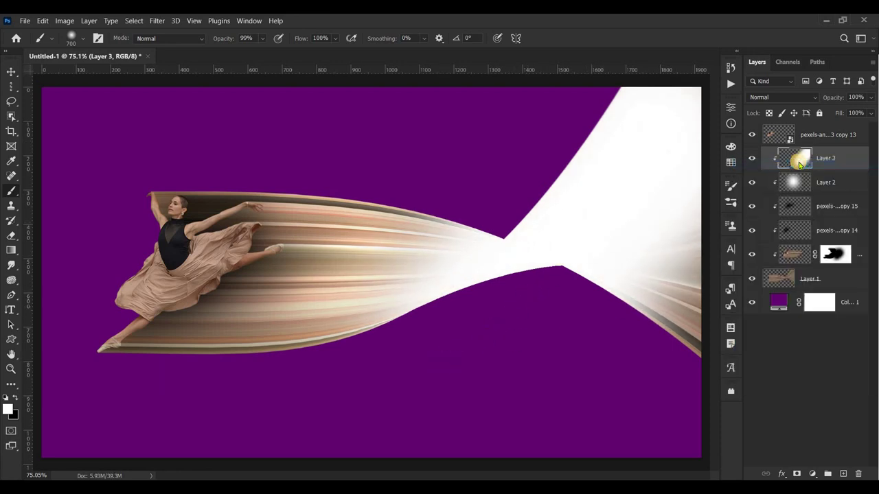
pyautogui.click(676, 83)
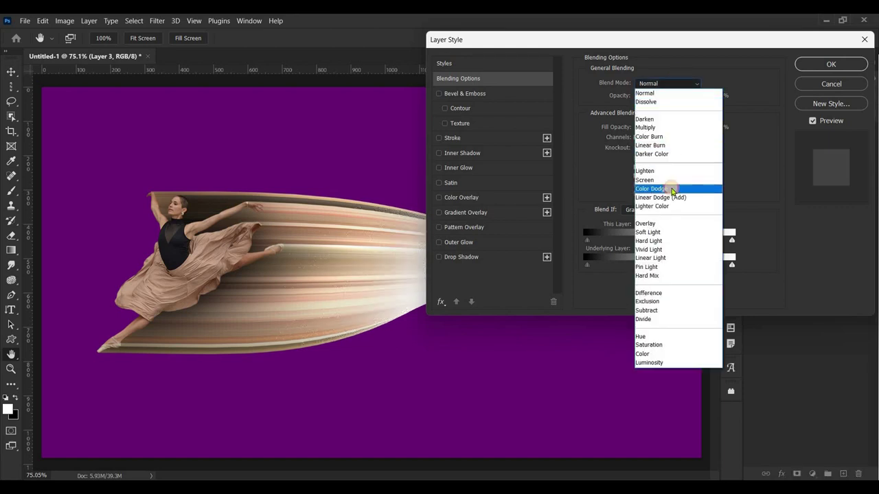
pyautogui.click(669, 186)
pyautogui.click(689, 126)
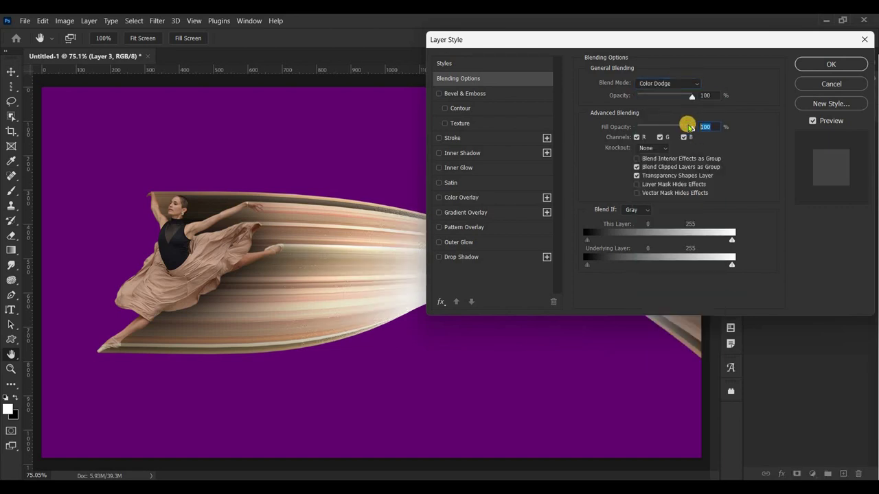
pyautogui.write('50')
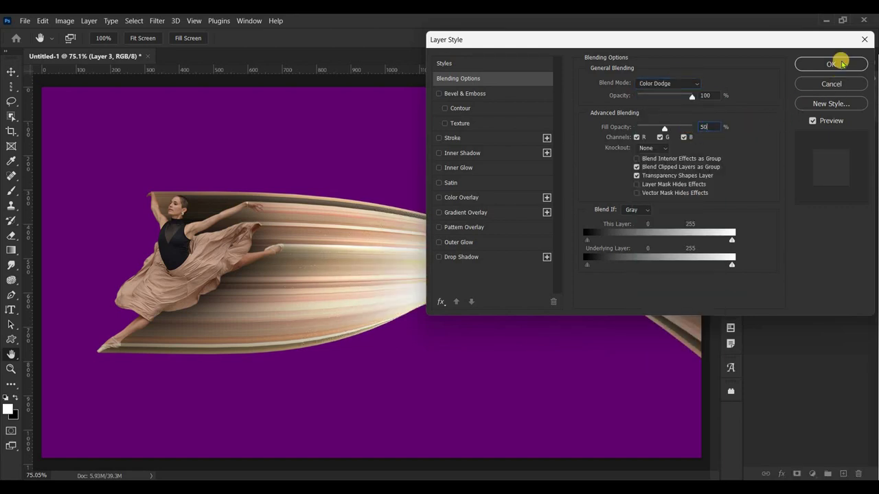
pyautogui.click(839, 64)
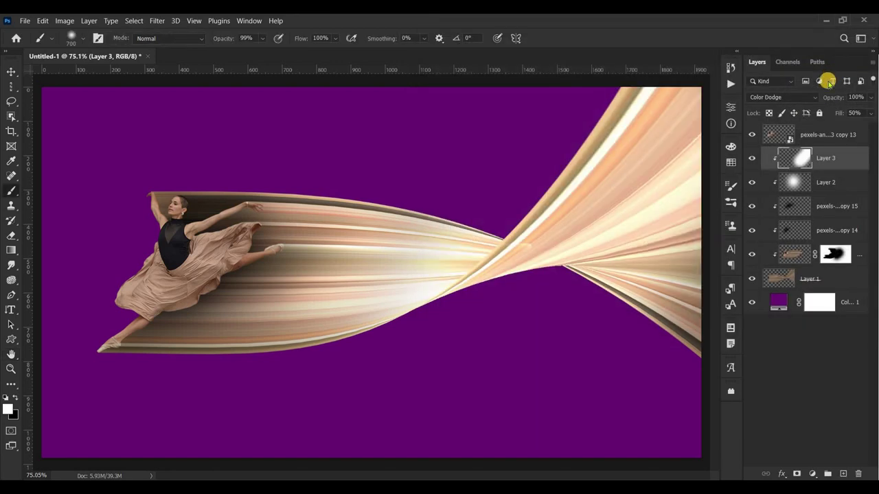
pyautogui.click(795, 474)
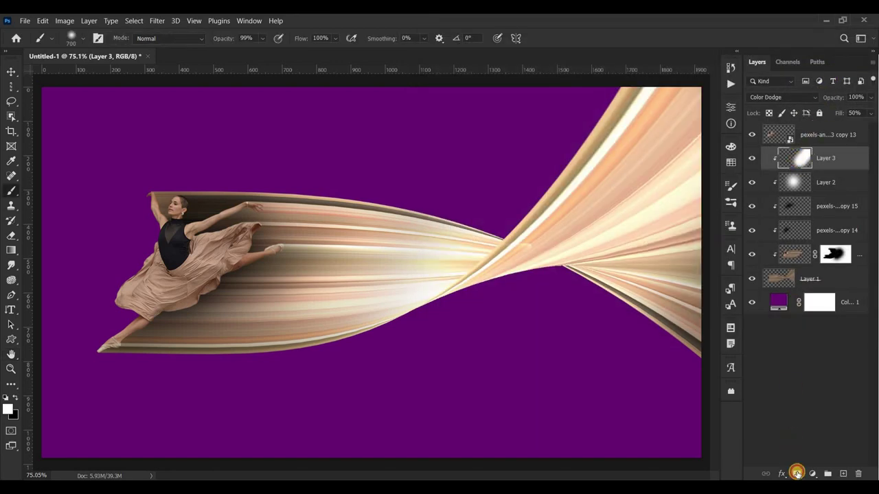
# Paint black on Layer 3's mask to hide the glow over the ribbon's centre and, at 40%, the right ribbon
pyautogui.click(830, 164)
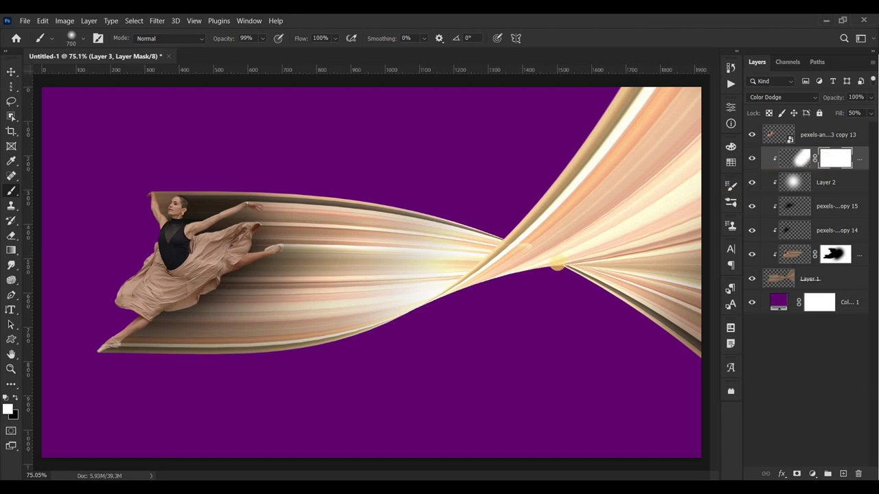
pyautogui.press('x')
pyautogui.press('[')
pyautogui.press('[')
pyautogui.press('[')
pyautogui.moveTo(339, 286)
pyautogui.mouseDown()
pyautogui.moveTo(433, 259)
pyautogui.moveTo(504, 184)
pyautogui.moveTo(392, 204)
pyautogui.mouseUp()
pyautogui.press(']')
pyautogui.press(']')
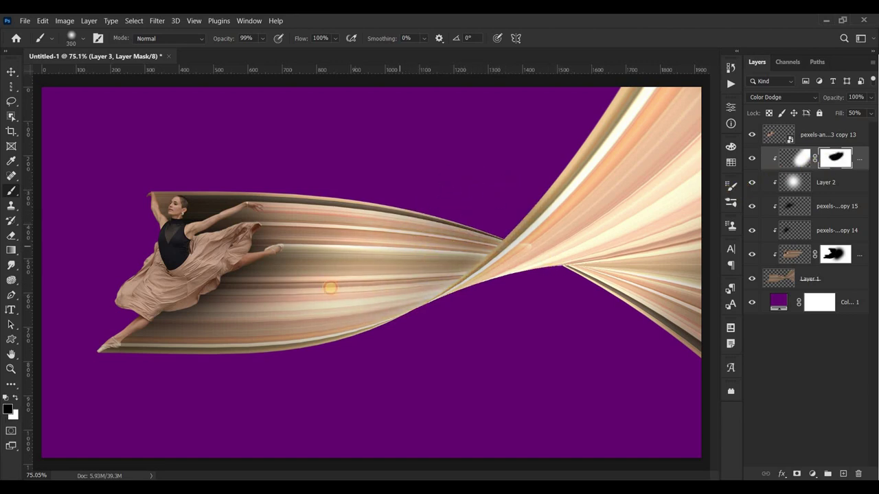
pyautogui.press('x')
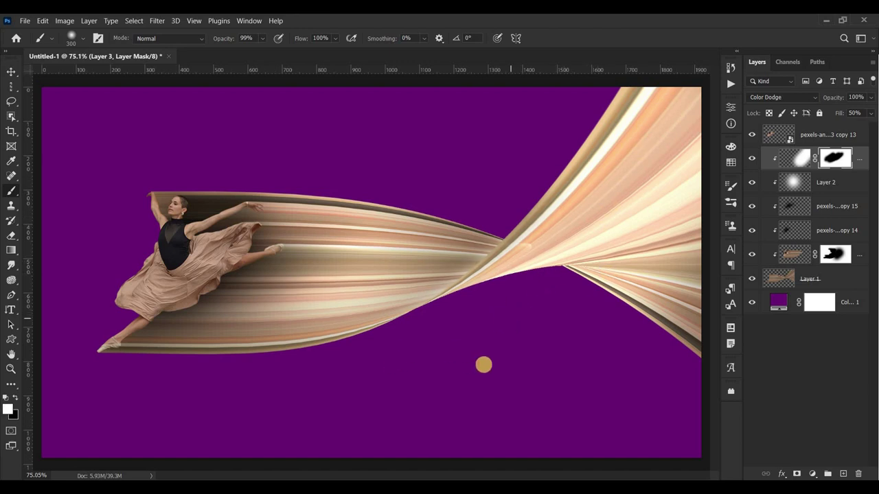
pyautogui.hotkey('ctrl', '-')
# Paint white on the mask to restore the glow where the ribbon crosses, then fit the image on screen
pyautogui.hotkey('ctrl', '-')
pyautogui.press('x')
pyautogui.press(']')
pyautogui.press(']')
pyautogui.press(']')
pyautogui.press('4')
pyautogui.moveTo(542, 316)
pyautogui.mouseDown()
pyautogui.moveTo(531, 365)
pyautogui.moveTo(579, 336)
pyautogui.mouseUp()
pyautogui.press('x')
pyautogui.press('[')
pyautogui.moveTo(376, 335); pyautogui.dragTo(413, 359)
pyautogui.hotkey('ctrl', '-')
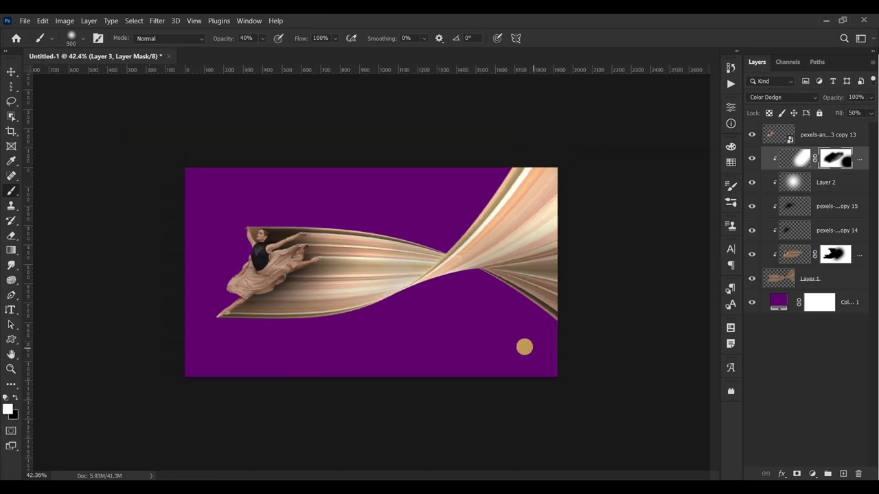
pyautogui.hotkey('ctrl', '0')
pyautogui.click(832, 253)
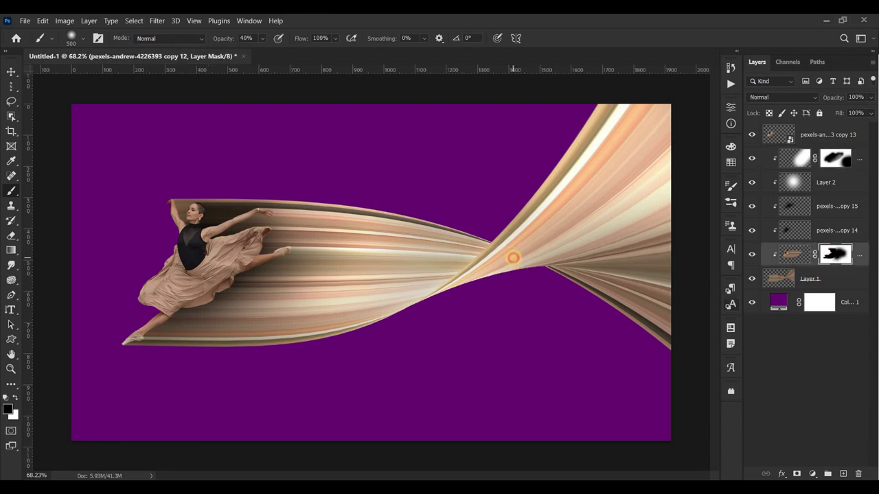
# Add a new Layer 4 above the glow layer, clipped, set to Color Dodge at 50% fill
pyautogui.click(843, 135)
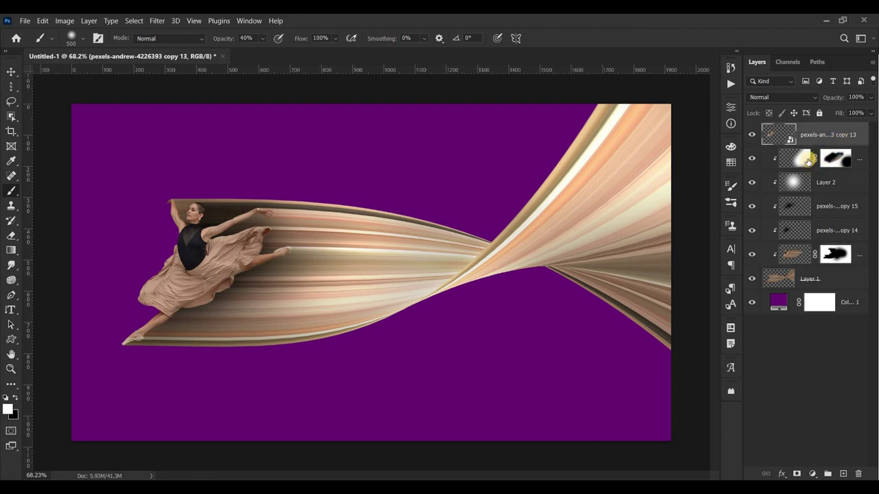
pyautogui.hotkey('alt', '[')
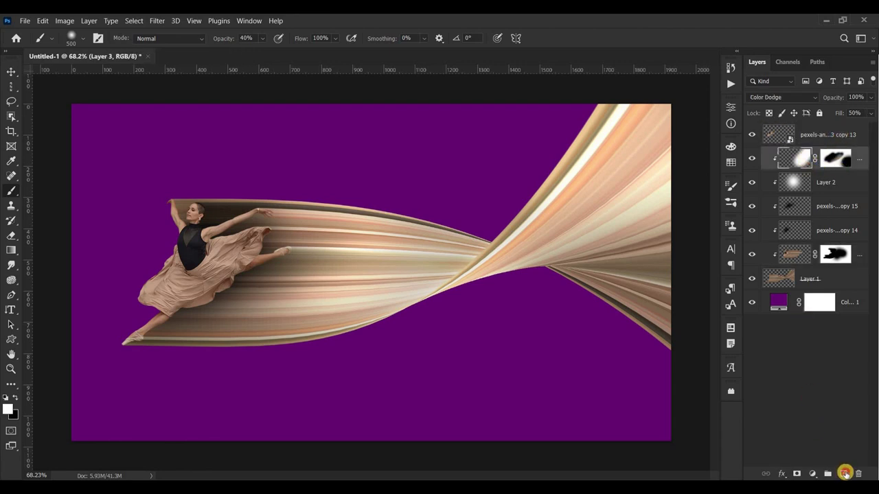
pyautogui.click(844, 474)
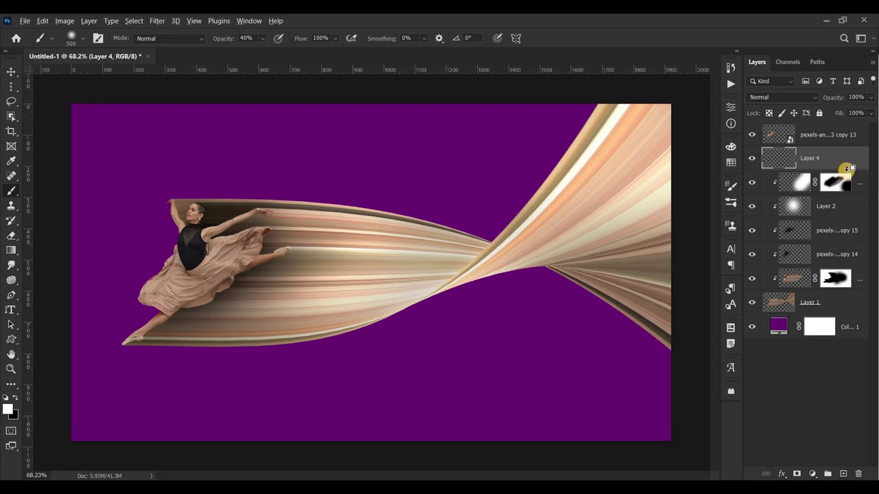
pyautogui.keyDown('alt'); pyautogui.click(846, 167); pyautogui.keyUp('alt')
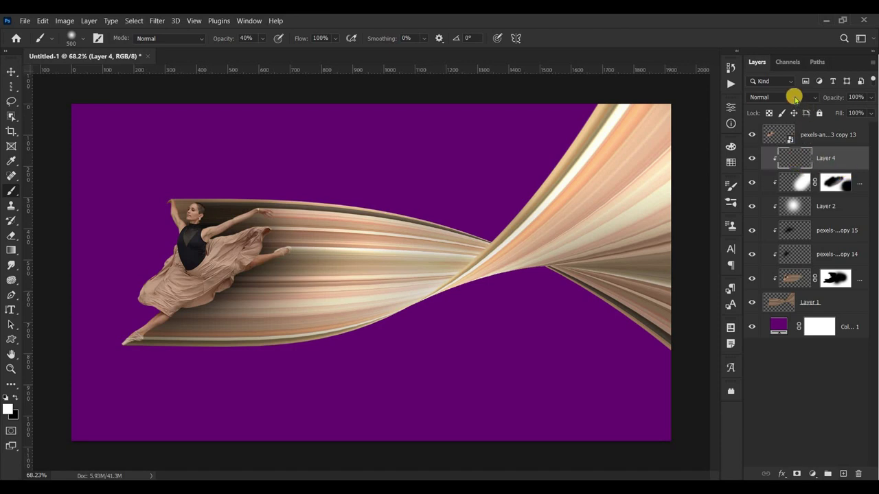
pyautogui.rightClick(795, 158)
pyautogui.click(796, 166)
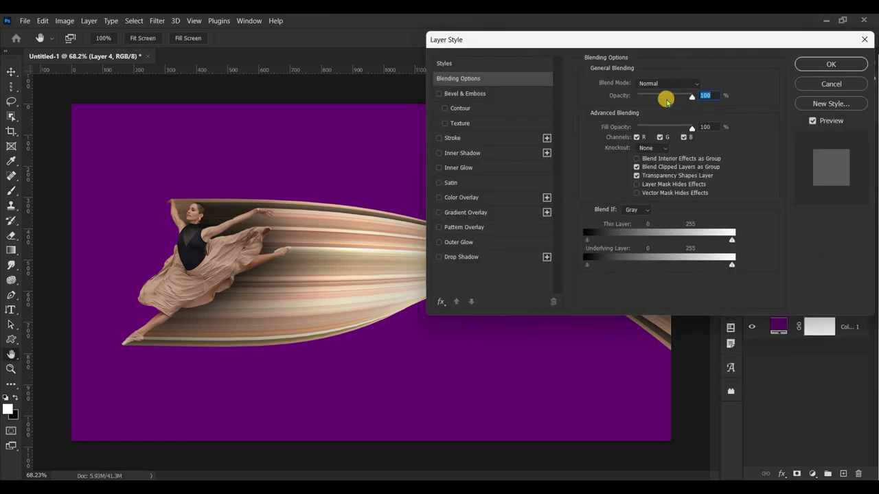
pyautogui.click(667, 83)
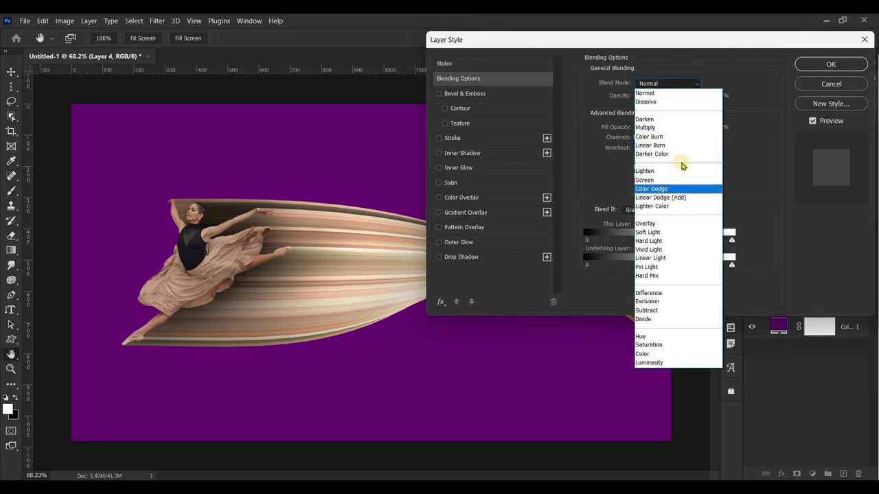
pyautogui.click(679, 188)
pyautogui.write('50')
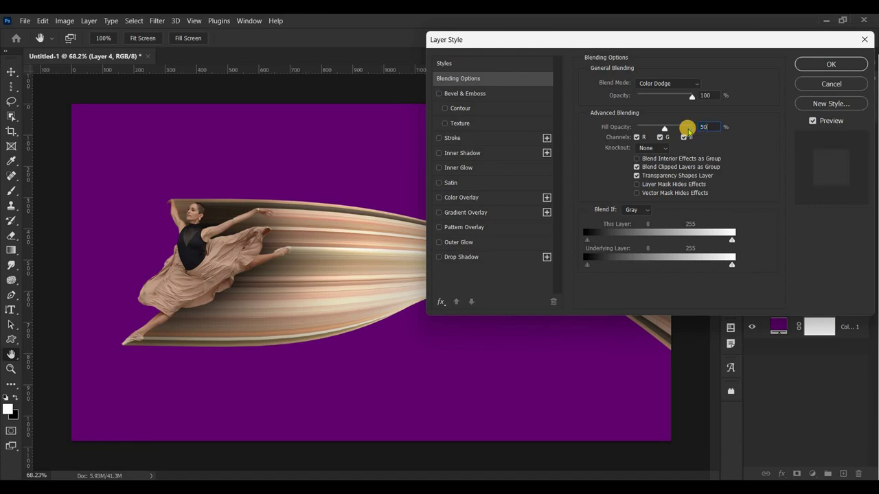
pyautogui.click(825, 65)
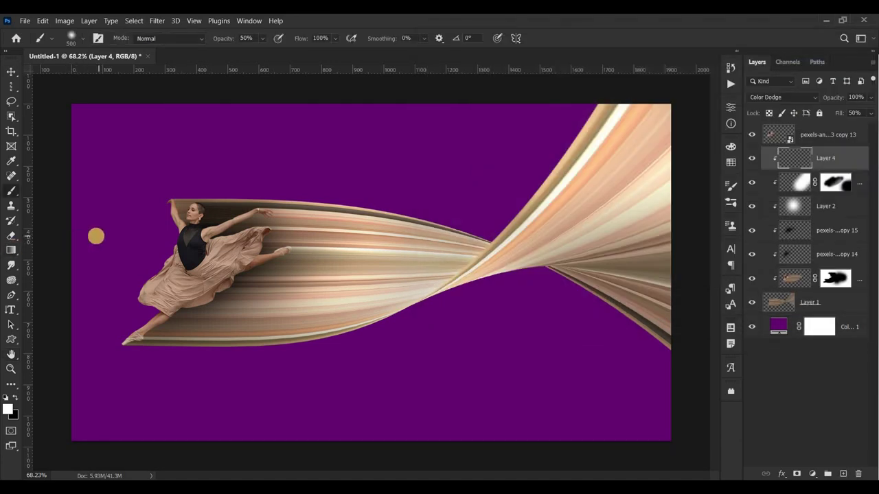
# Paint a soft white glow with a 700-pixel brush near the dancer's end of the ribbon
pyautogui.press(']')
pyautogui.press(']')
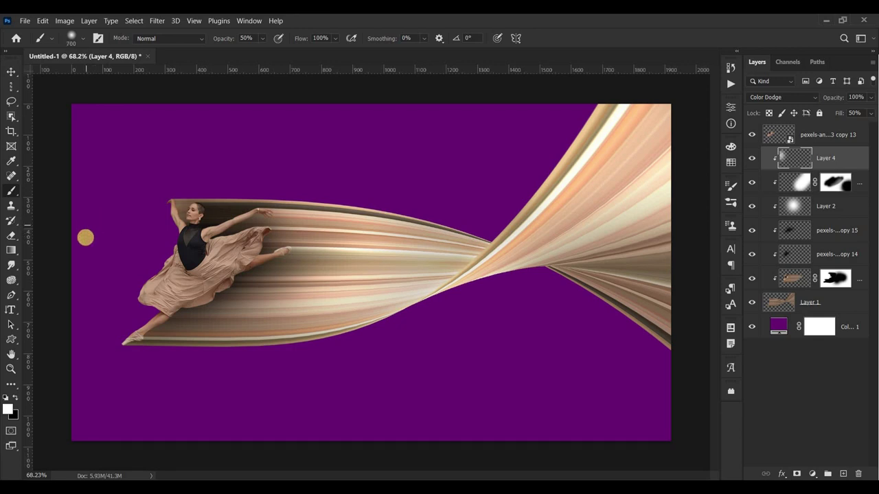
pyautogui.moveTo(83, 248); pyautogui.dragTo(76, 273)
pyautogui.moveTo(801, 155); pyautogui.dragTo(806, 124)
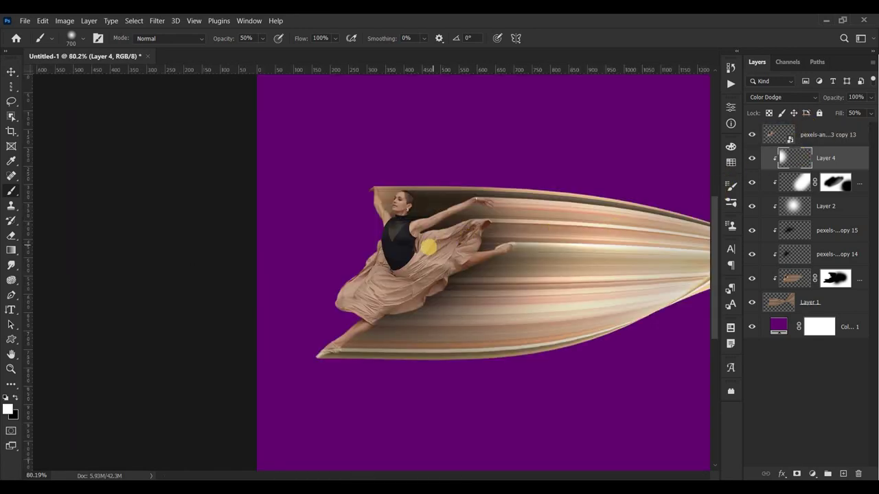
pyautogui.hotkey('ctrl', '0')
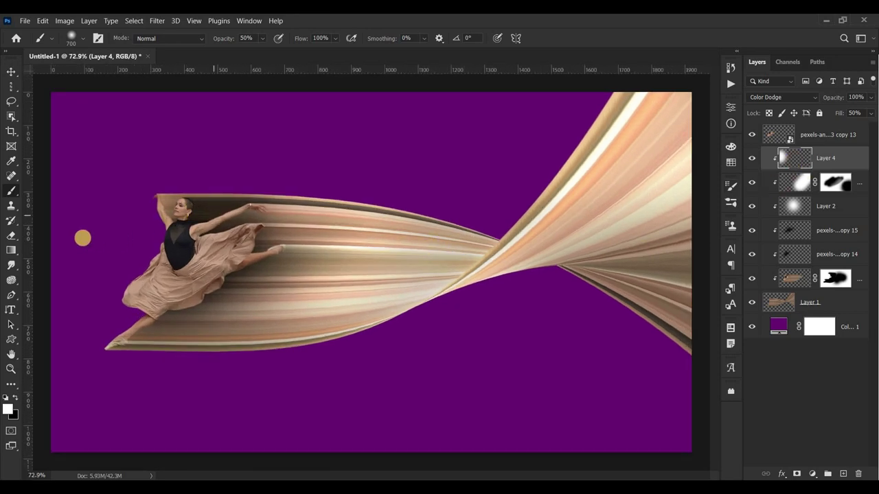
pyautogui.click(777, 137)
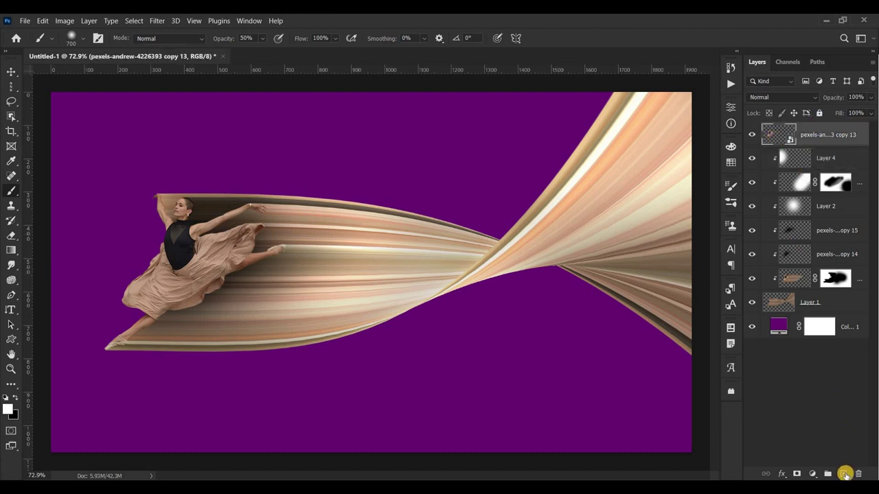
# Add a new top Layer 5 set to Color Dodge at 50% fill and clip it to the layer below
pyautogui.click(845, 475)
pyautogui.rightClick(780, 135)
pyautogui.click(780, 139)
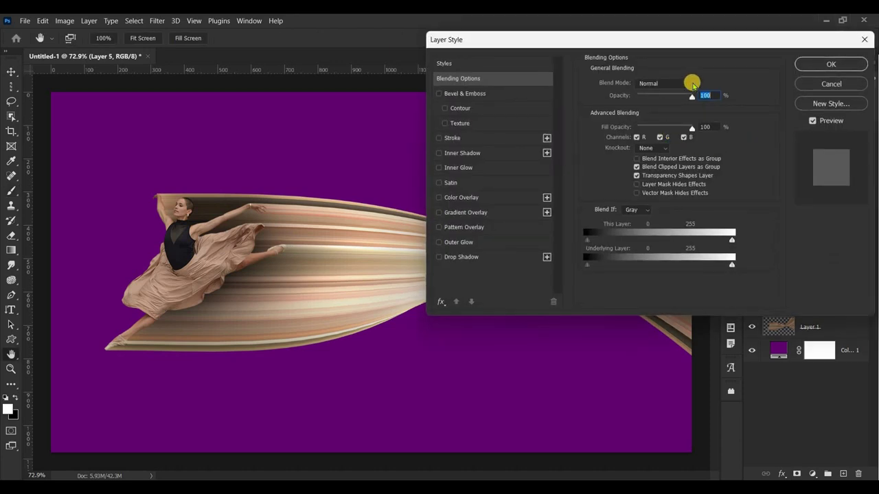
pyautogui.click(692, 83)
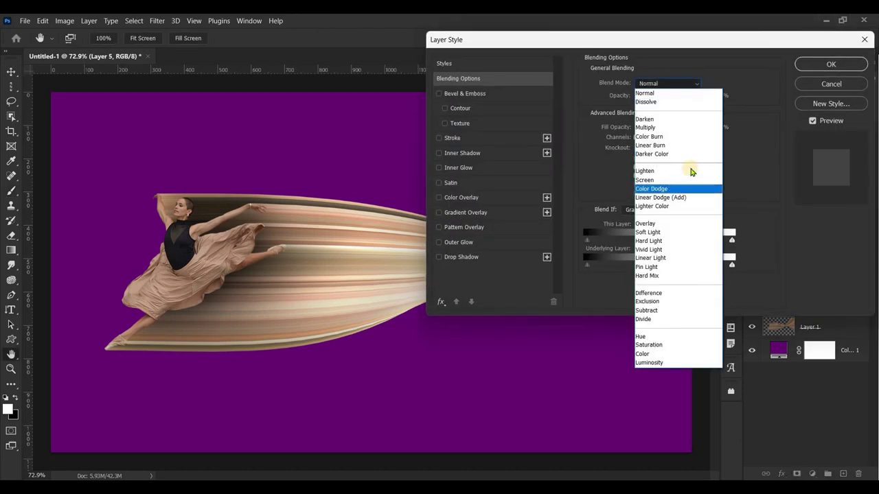
pyautogui.click(687, 183)
pyautogui.write('50')
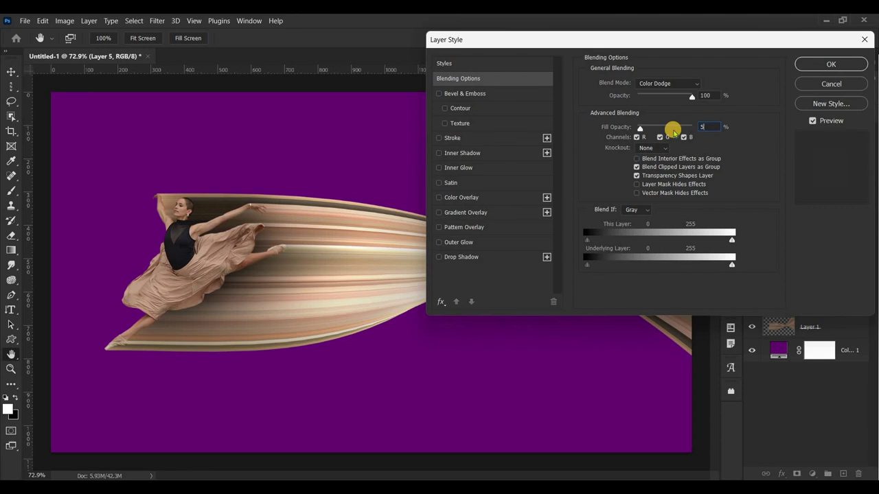
pyautogui.click(830, 64)
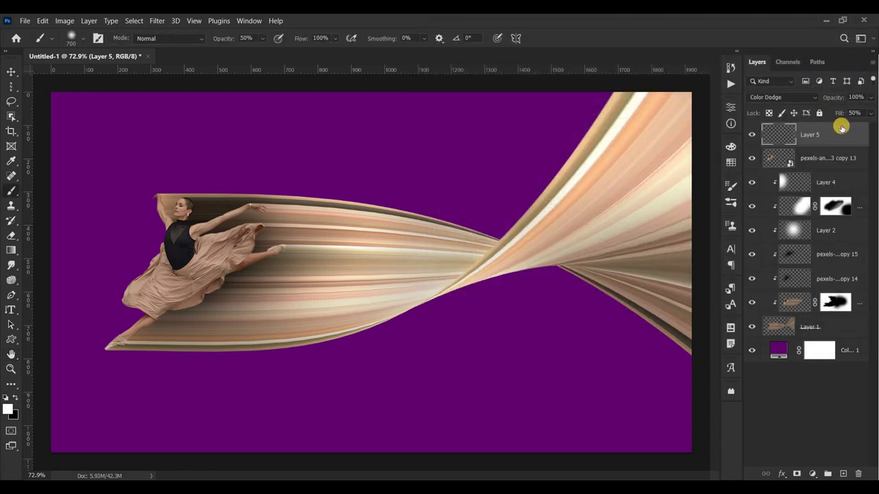
pyautogui.keyDown('alt'); pyautogui.click(839, 147); pyautogui.keyUp('alt')
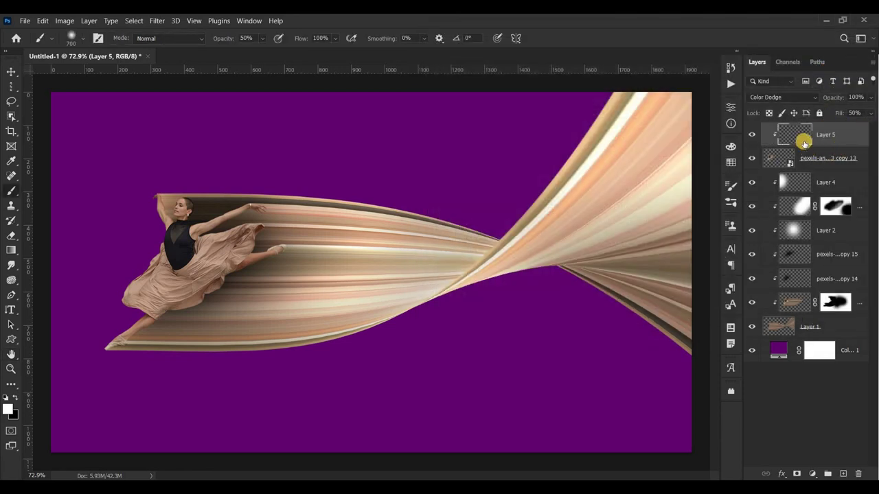
# Paint a white glow on the dancer's skirt, then tone it down near her leg with a 300-pixel black brush
pyautogui.hotkey('ctrl', '-')
pyautogui.hotkey('ctrl', '-')
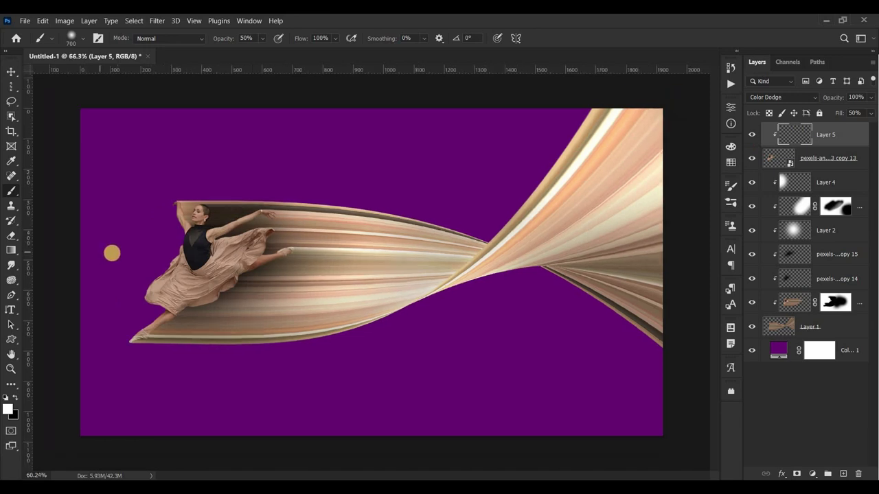
pyautogui.moveTo(142, 247)
pyautogui.mouseDown()
pyautogui.moveTo(151, 255)
pyautogui.moveTo(131, 259)
pyautogui.moveTo(180, 333)
pyautogui.mouseUp()
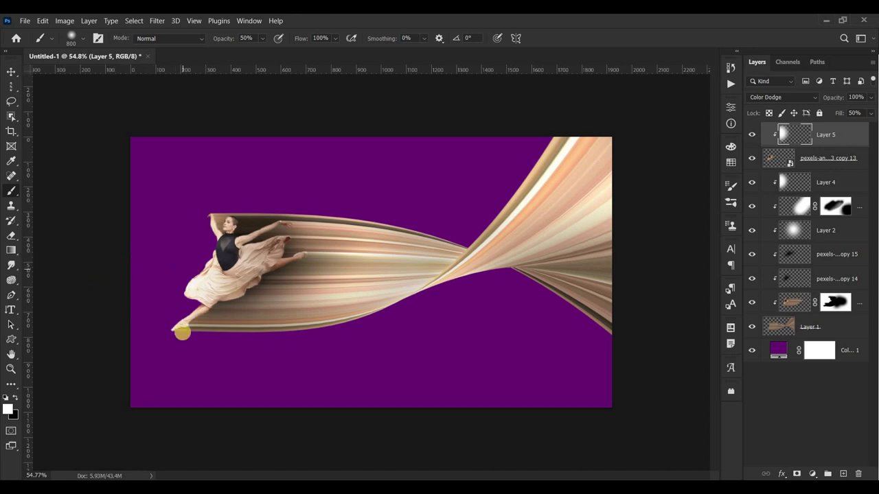
pyautogui.press('[')
pyautogui.press('[')
pyautogui.press('[')
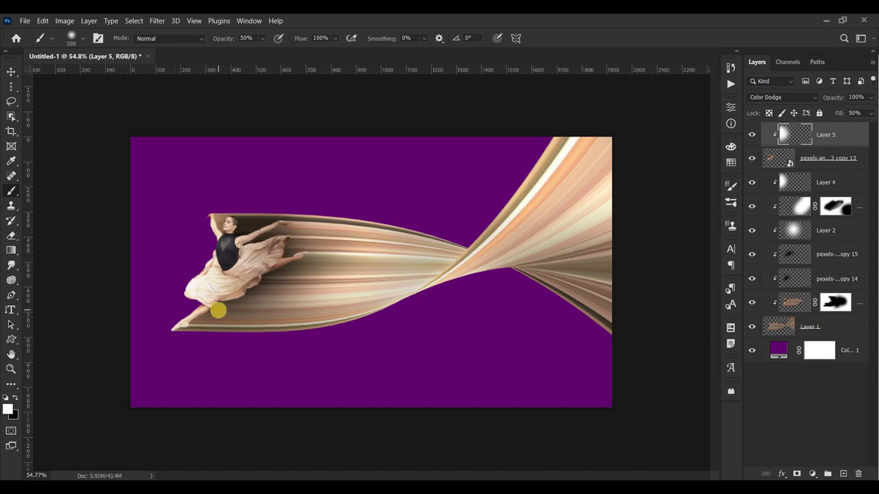
pyautogui.press('x')
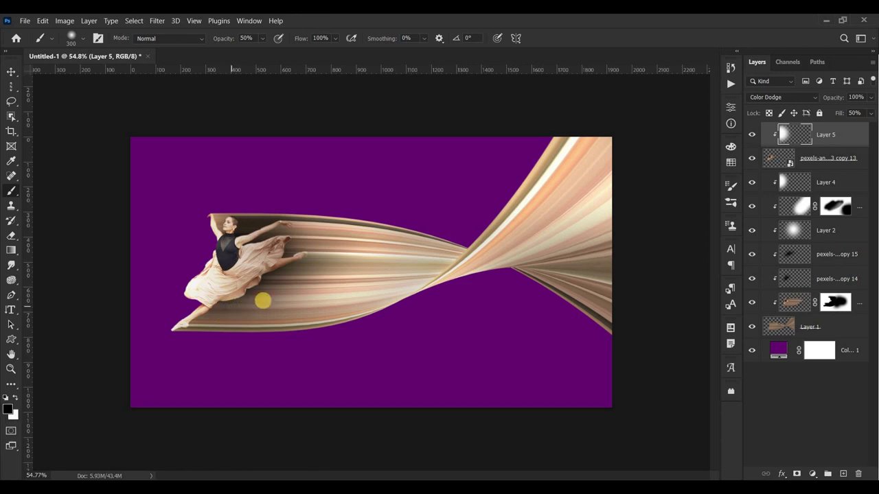
pyautogui.moveTo(320, 276); pyautogui.dragTo(267, 341)
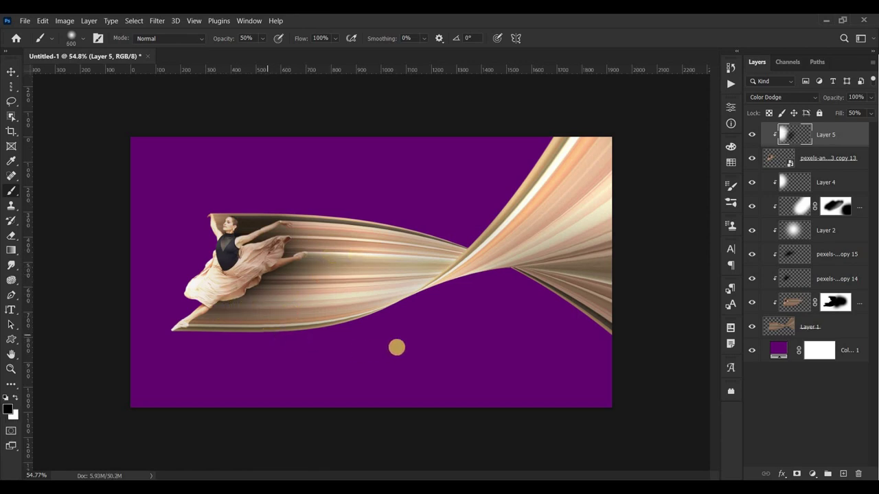
pyautogui.scroll(-2, 381, 334)
pyautogui.scroll(2, 383, 333)
pyautogui.scroll(3, 384, 332)
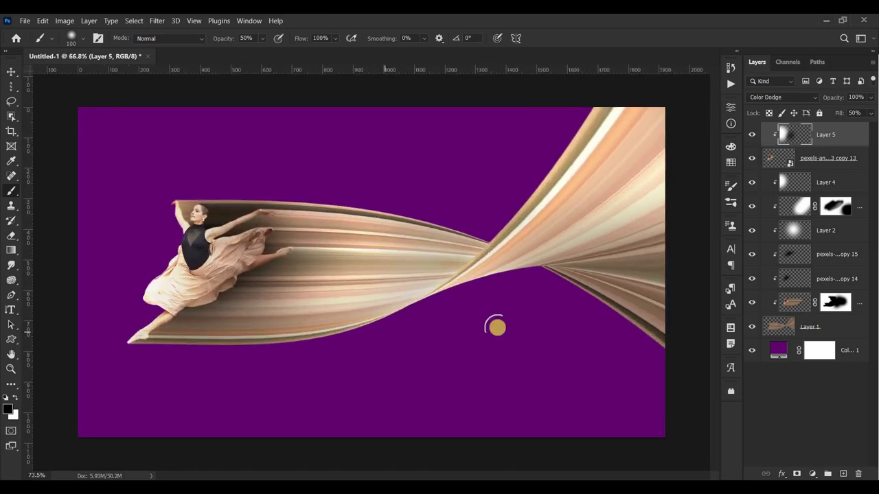
# Check copy 15 and copy 14, then select Layer 5 through Layer 1 as one range
pyautogui.click(796, 258)
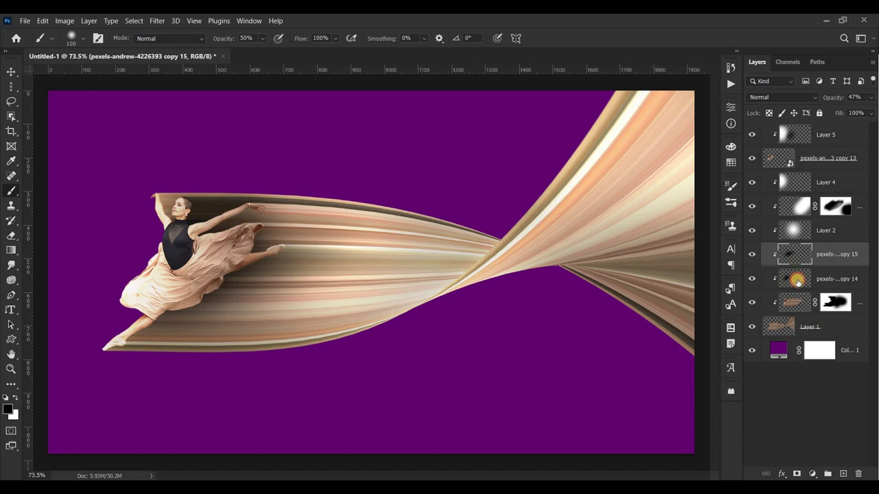
pyautogui.click(796, 280)
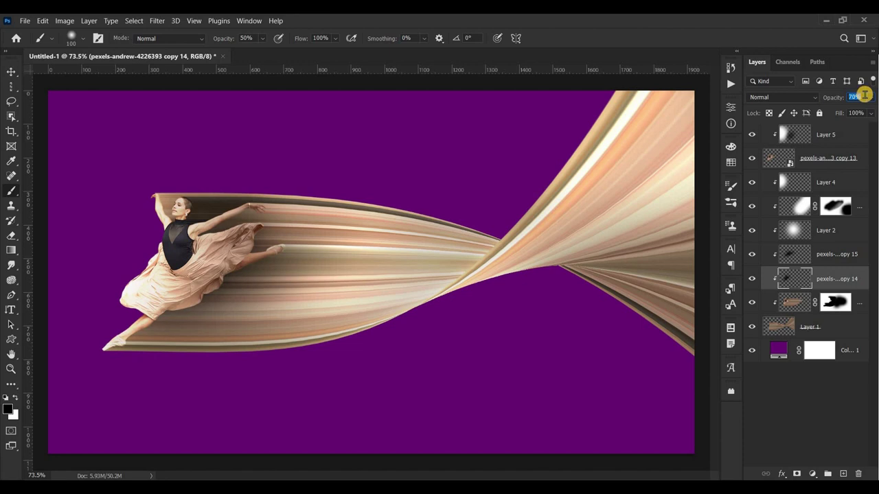
pyautogui.click(803, 137)
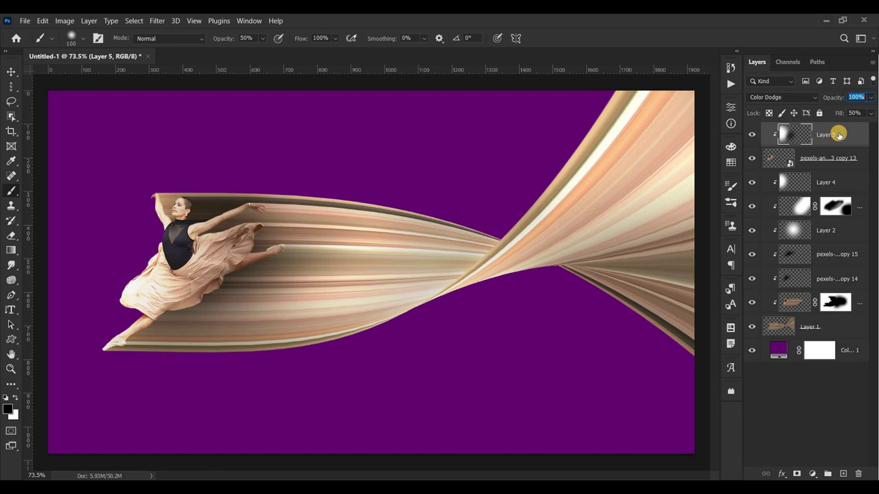
pyautogui.keyDown('shift'); pyautogui.click(846, 331); pyautogui.keyUp('shift')
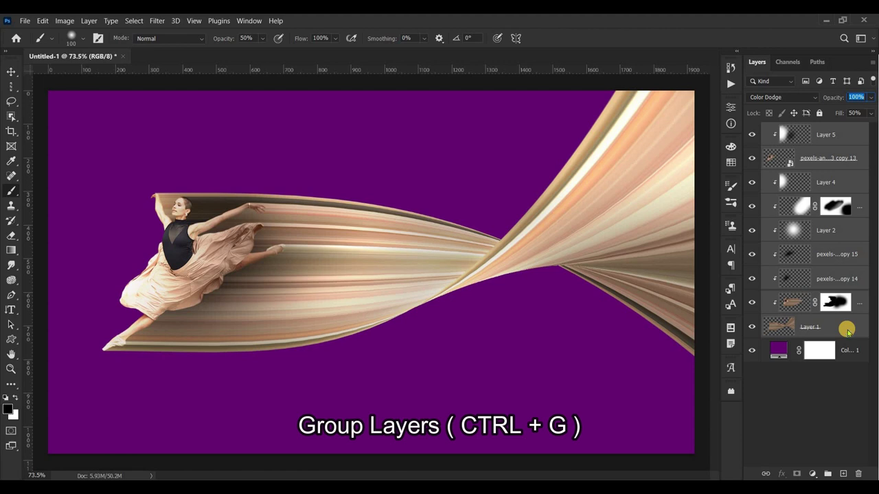
# Group the selected layers into Group 1, duplicate it, and merge the copy into one layer
pyautogui.hotkey('ctrl', 'g')
pyautogui.hotkey('ctrl', 'j')
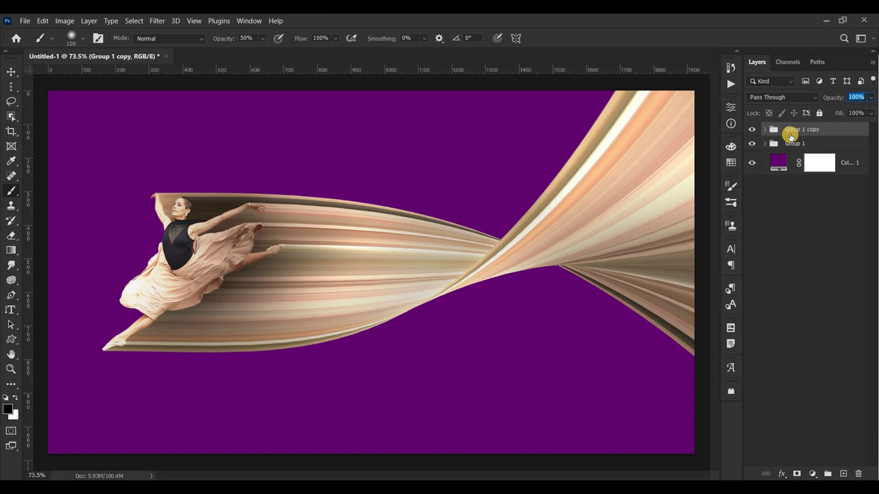
pyautogui.hotkey('ctrl', 'e')
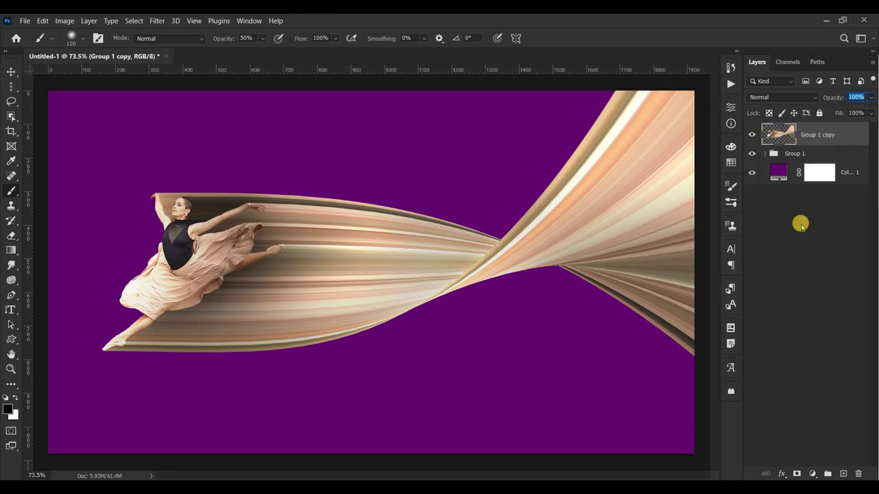
# Load the merged layer's pixels as a selection, fill them with black, and deselect
pyautogui.click(785, 137)
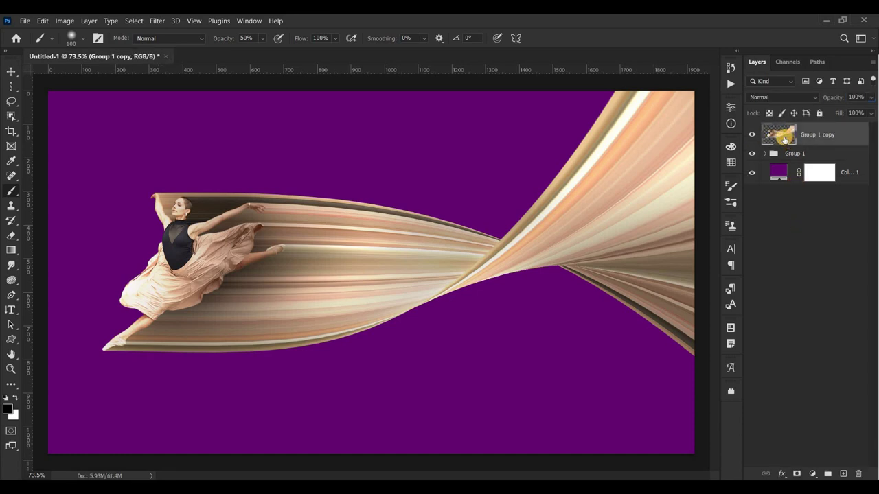
pyautogui.keyDown('ctrl'); pyautogui.click(786, 141); pyautogui.keyUp('ctrl')
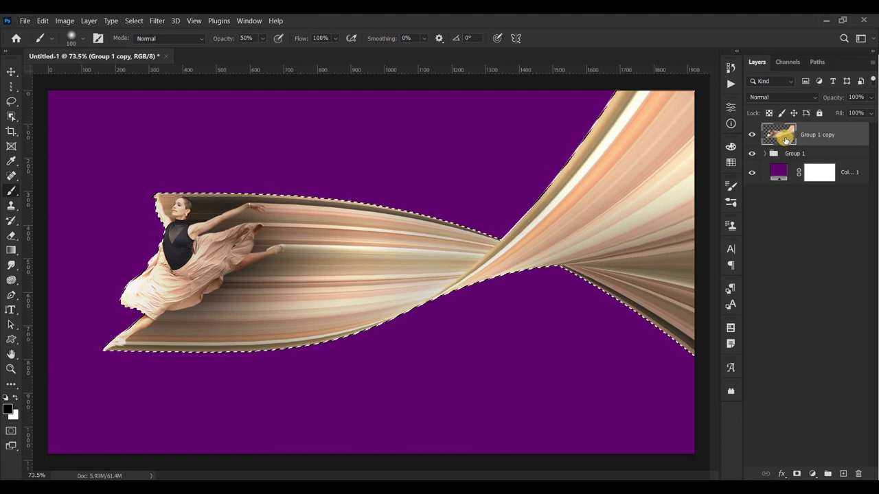
pyautogui.hotkey('shift', 'F5')
pyautogui.click(514, 125)
pyautogui.hotkey('ctrl', 'd')
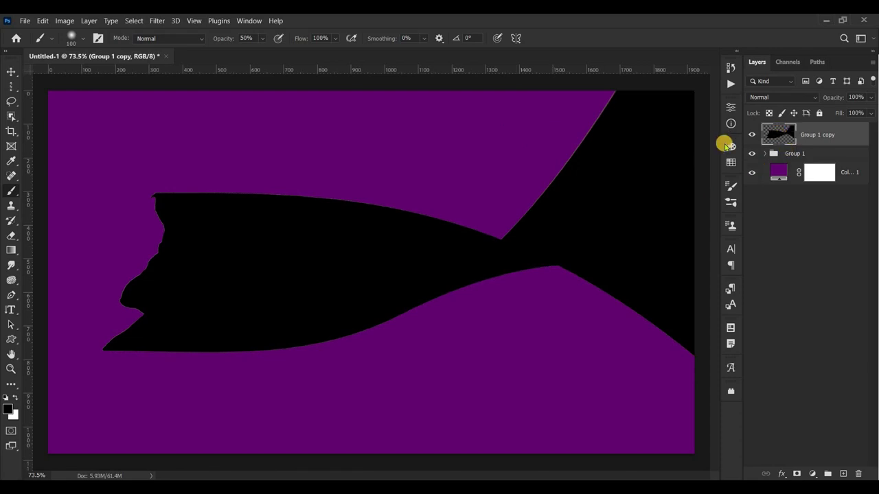
pyautogui.hotkey('ctrl', 't')
# Flip the black silhouette upside down below the dancer and flatten it into a thin band
pyautogui.scroll(-1, 476, 180)
pyautogui.scroll(-1, 417, 110)
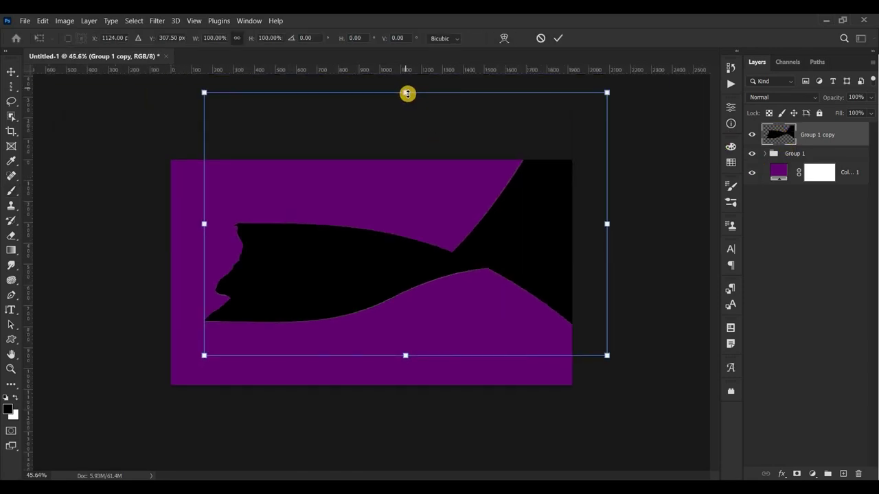
pyautogui.moveTo(407, 92); pyautogui.dragTo(432, 404)
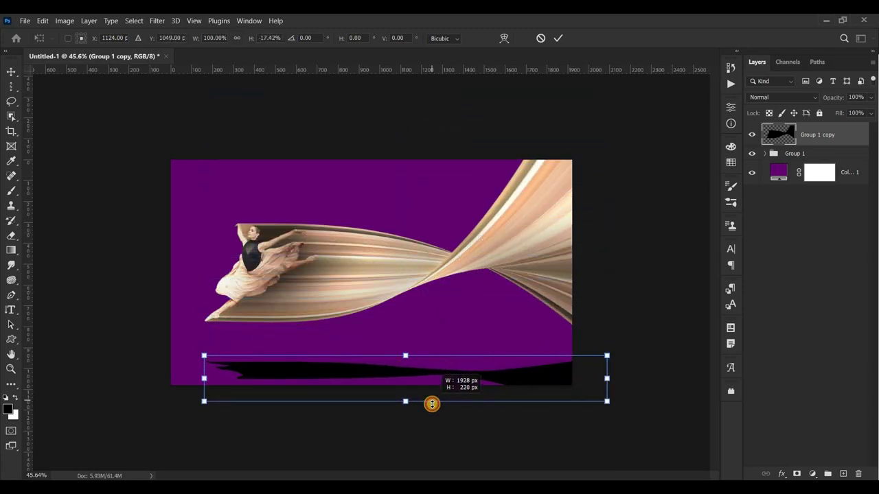
pyautogui.moveTo(431, 404); pyautogui.dragTo(431, 407)
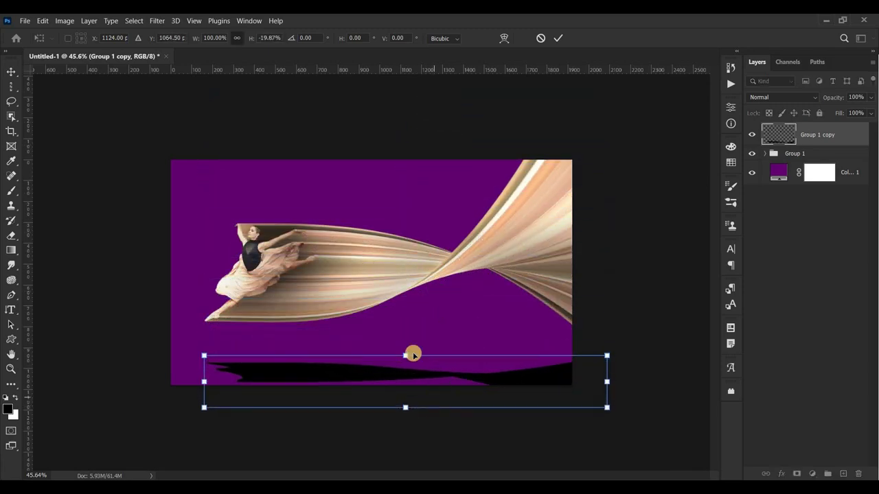
pyautogui.moveTo(405, 364); pyautogui.dragTo(405, 368)
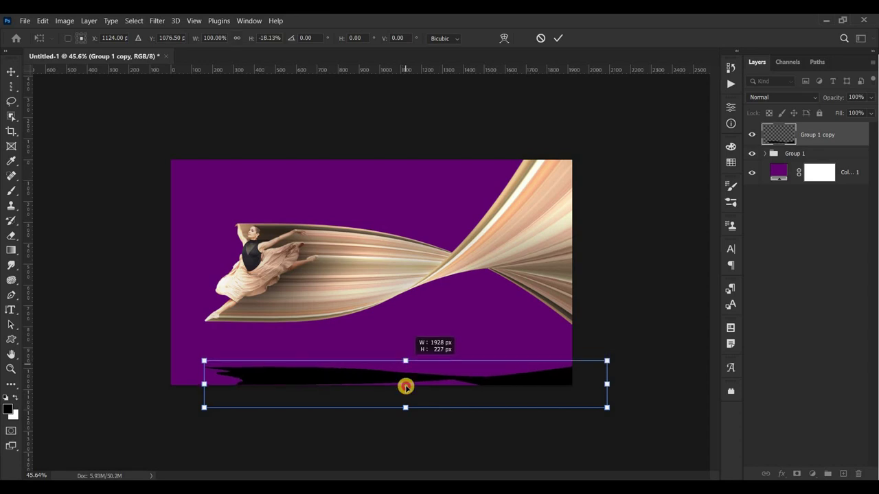
pyautogui.moveTo(406, 408); pyautogui.dragTo(406, 400)
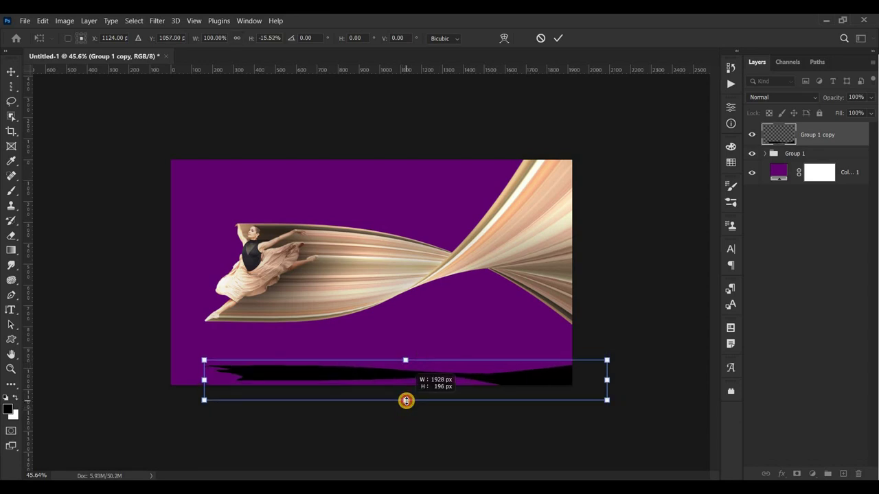
pyautogui.click(555, 39)
# Apply a Gaussian Blur with a 15-pixel radius to the flattened shadow
pyautogui.click(157, 21)
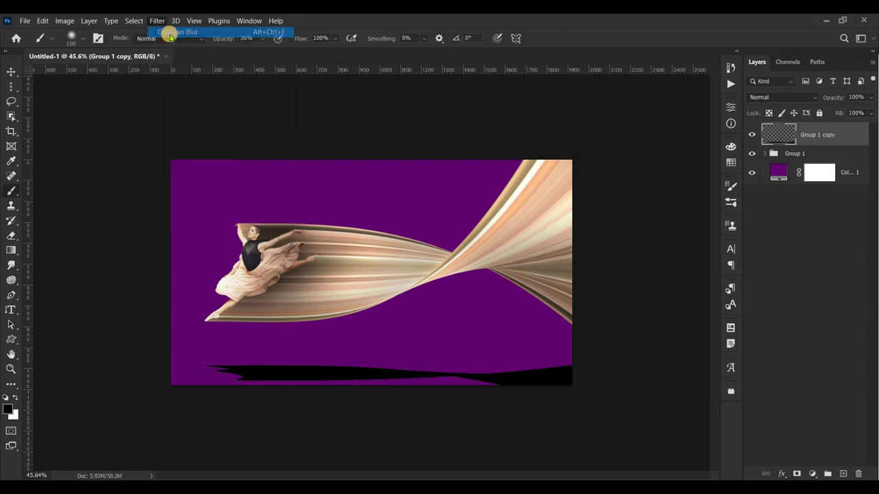
pyautogui.click(158, 20)
pyautogui.moveTo(163, 158)
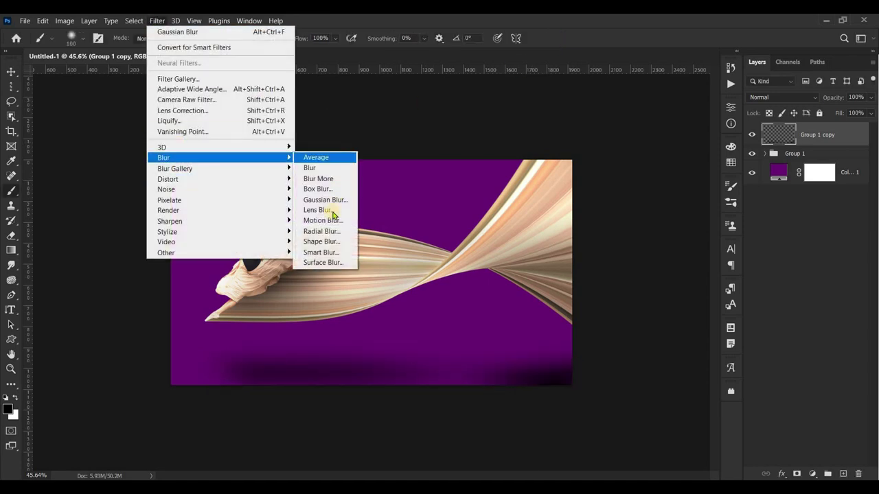
pyautogui.click(327, 200)
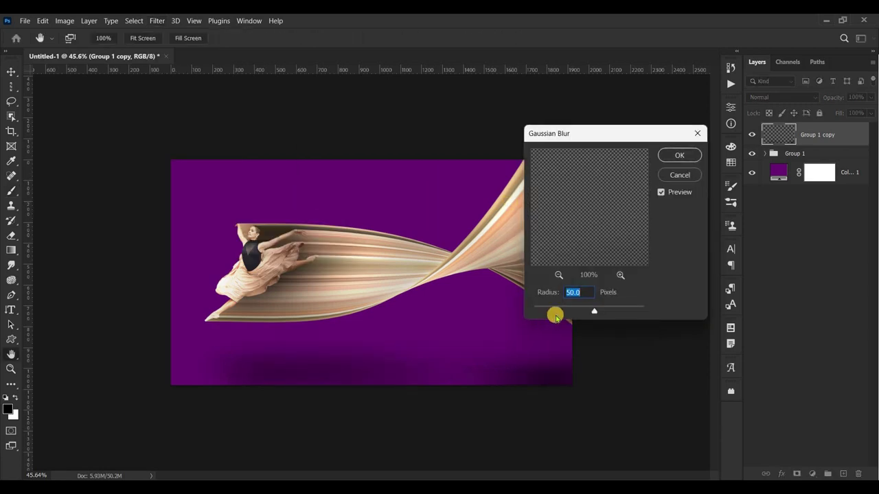
pyautogui.moveTo(553, 308); pyautogui.dragTo(534, 310)
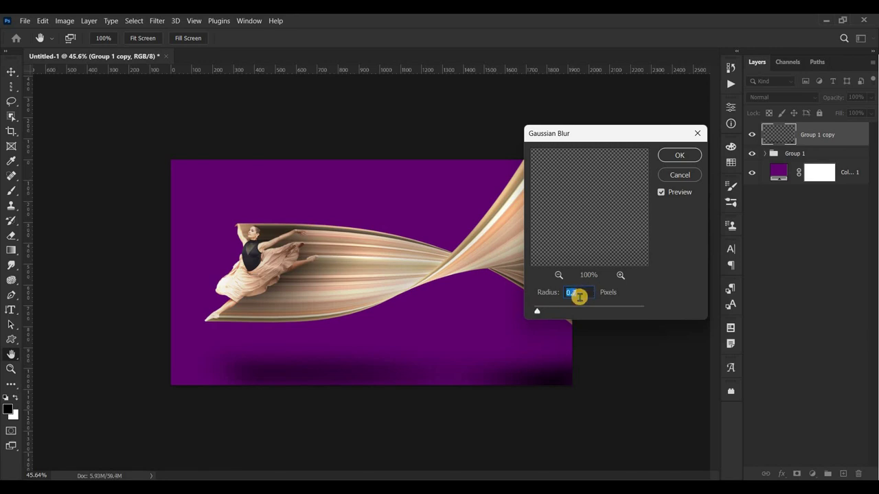
pyautogui.moveTo(545, 311)
pyautogui.mouseDown()
pyautogui.moveTo(600, 311)
pyautogui.moveTo(579, 310)
pyautogui.mouseUp()
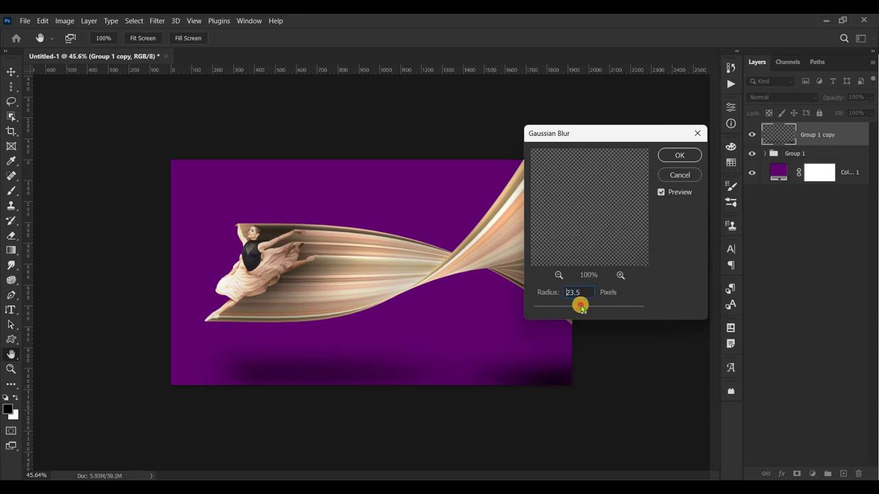
pyautogui.write('15')
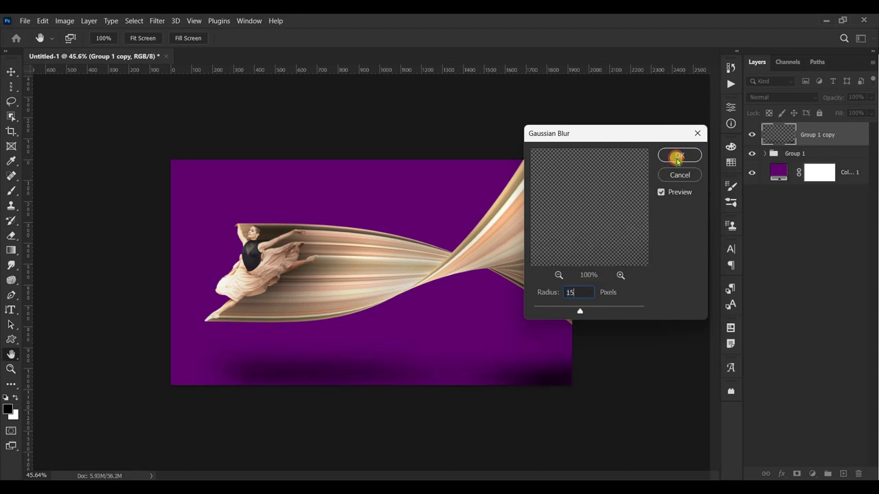
pyautogui.click(677, 156)
# Give the shadow layer an Underlying Layer blend-if split at 0/63 and 70% opacity
pyautogui.rightClick(780, 138)
pyautogui.click(754, 142)
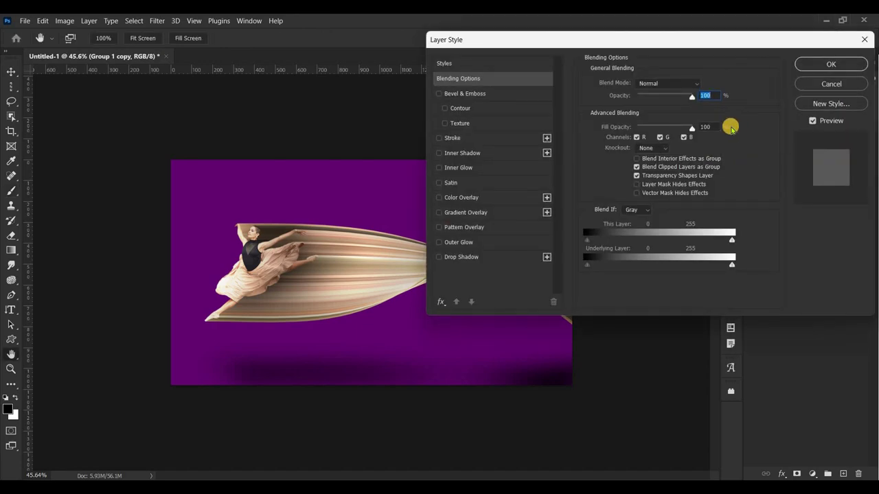
pyautogui.moveTo(595, 266); pyautogui.dragTo(631, 268)
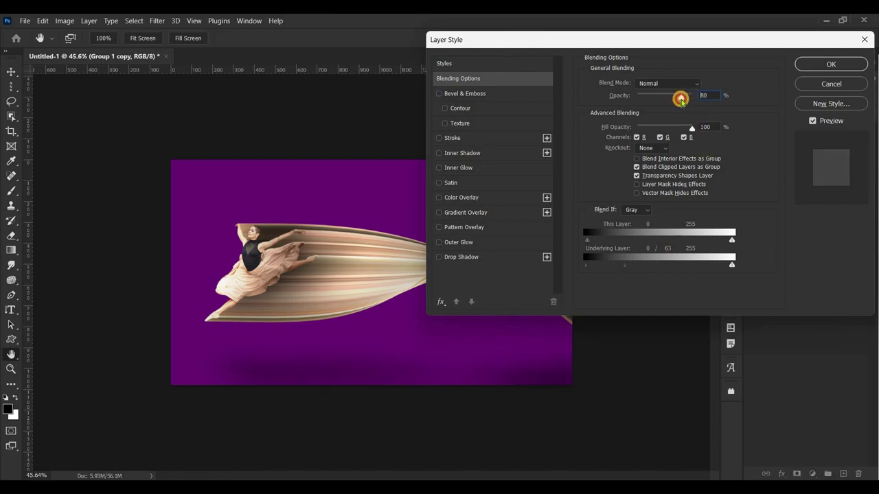
pyautogui.click(681, 98)
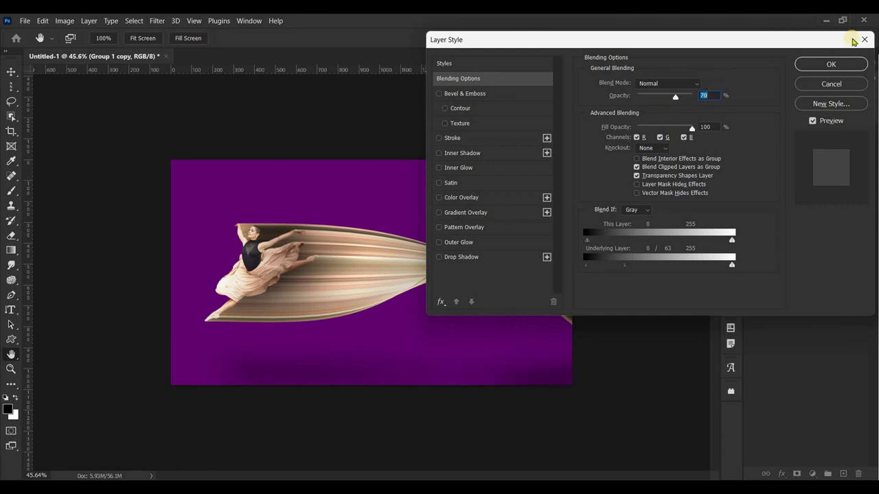
pyautogui.click(830, 64)
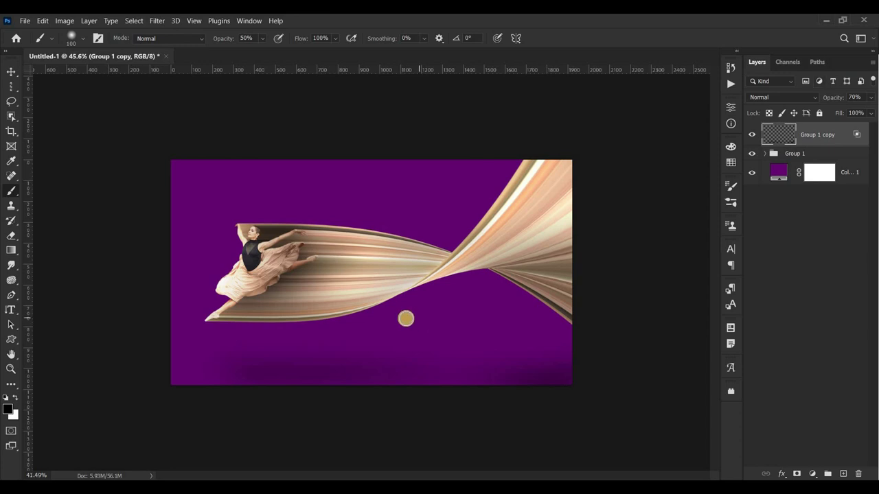
# Squash the blurred shadow shorter from its top and bottom edges along the canvas bottom
pyautogui.moveTo(421, 319); pyautogui.dragTo(424, 308)
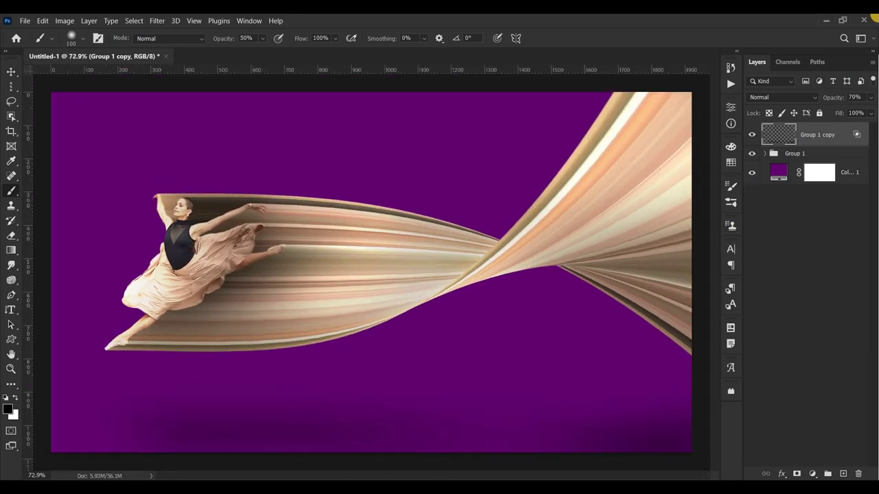
pyautogui.press('v')
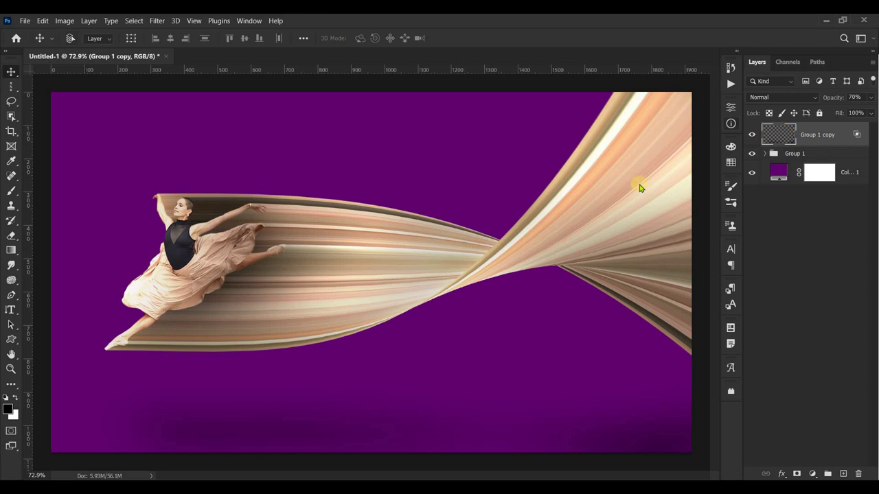
pyautogui.hotkey('ctrl', 't')
pyautogui.hotkey('ctrl', '-')
pyautogui.moveTo(403, 352); pyautogui.dragTo(403, 357)
pyautogui.moveTo(409, 417); pyautogui.dragTo(410, 408)
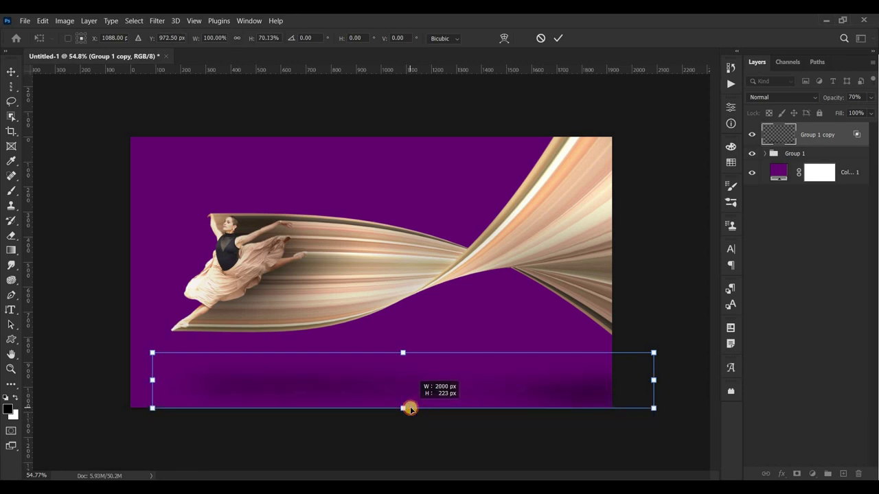
pyautogui.click(558, 38)
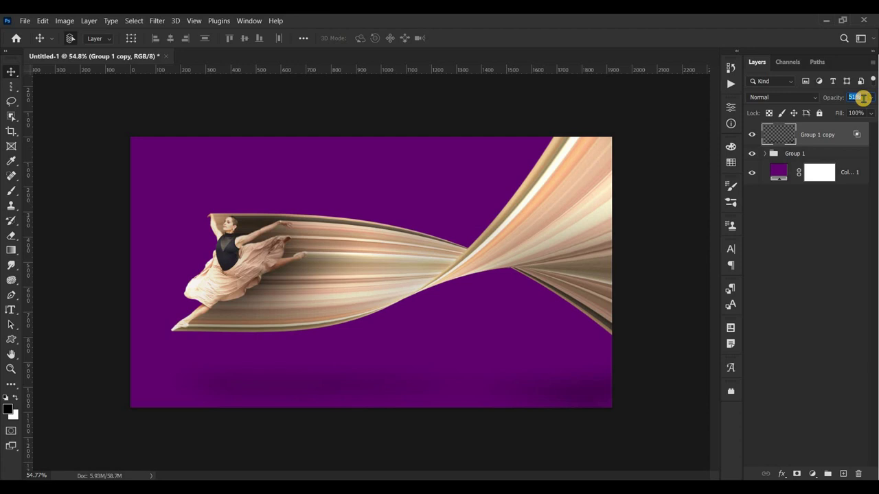
# Lower the Group 1 copy shadow layer to 50% opacity and review the fainter band
pyautogui.click(833, 209)
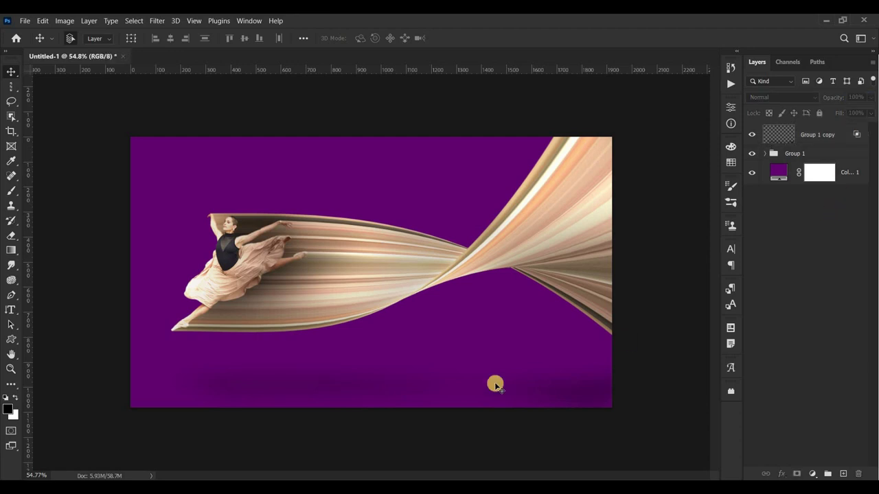
pyautogui.scroll(-2, 495, 385)
pyautogui.scroll(2, 526, 368)
pyautogui.scroll(2, 549, 367)
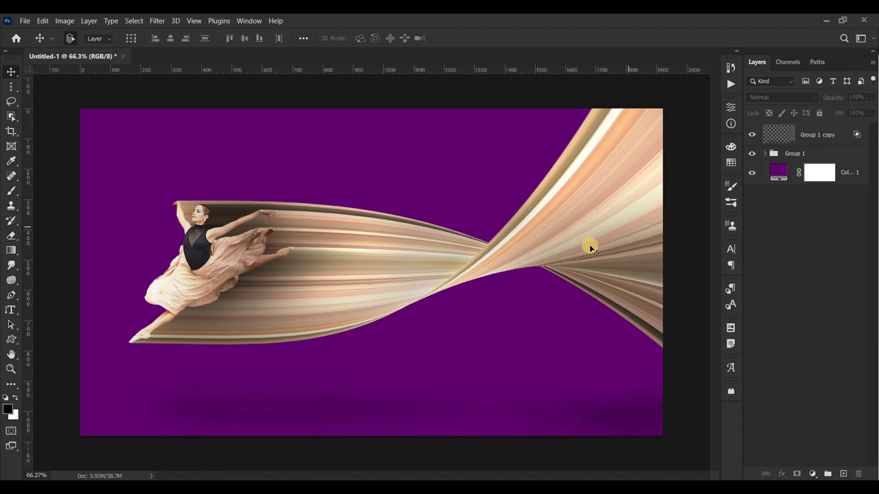
pyautogui.scroll(1, 589, 247)
pyautogui.click(774, 135)
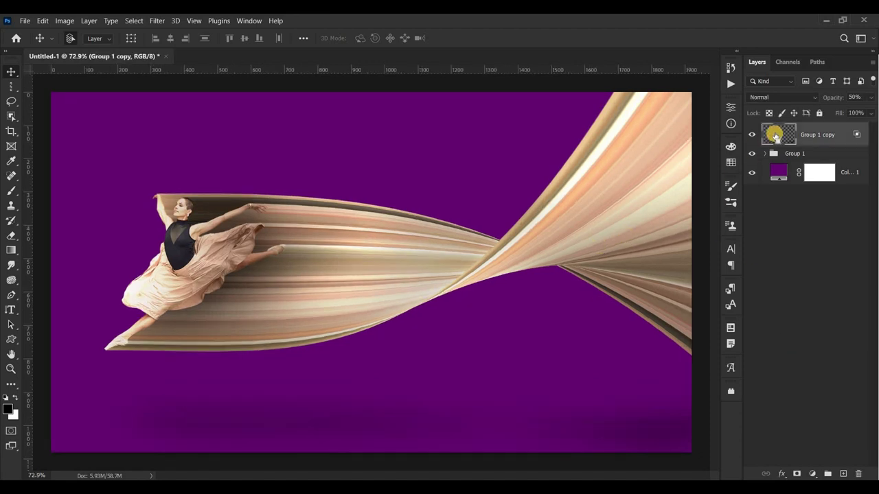
pyautogui.scroll(1, 775, 135)
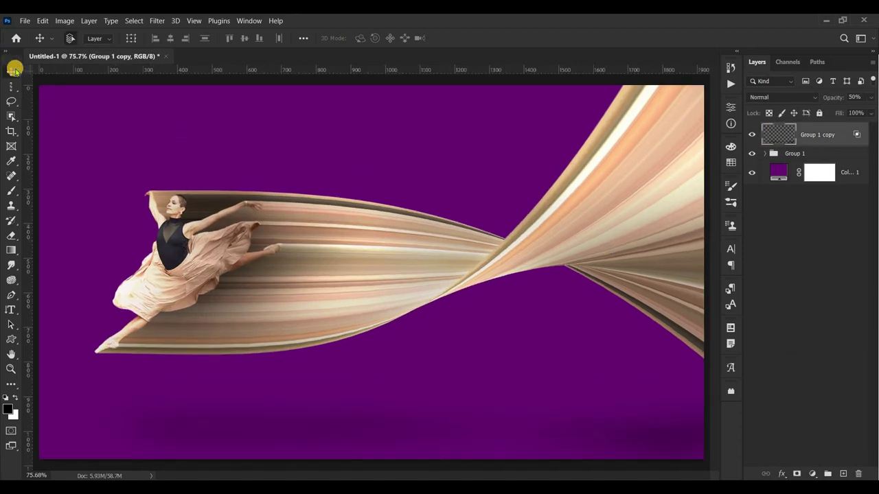